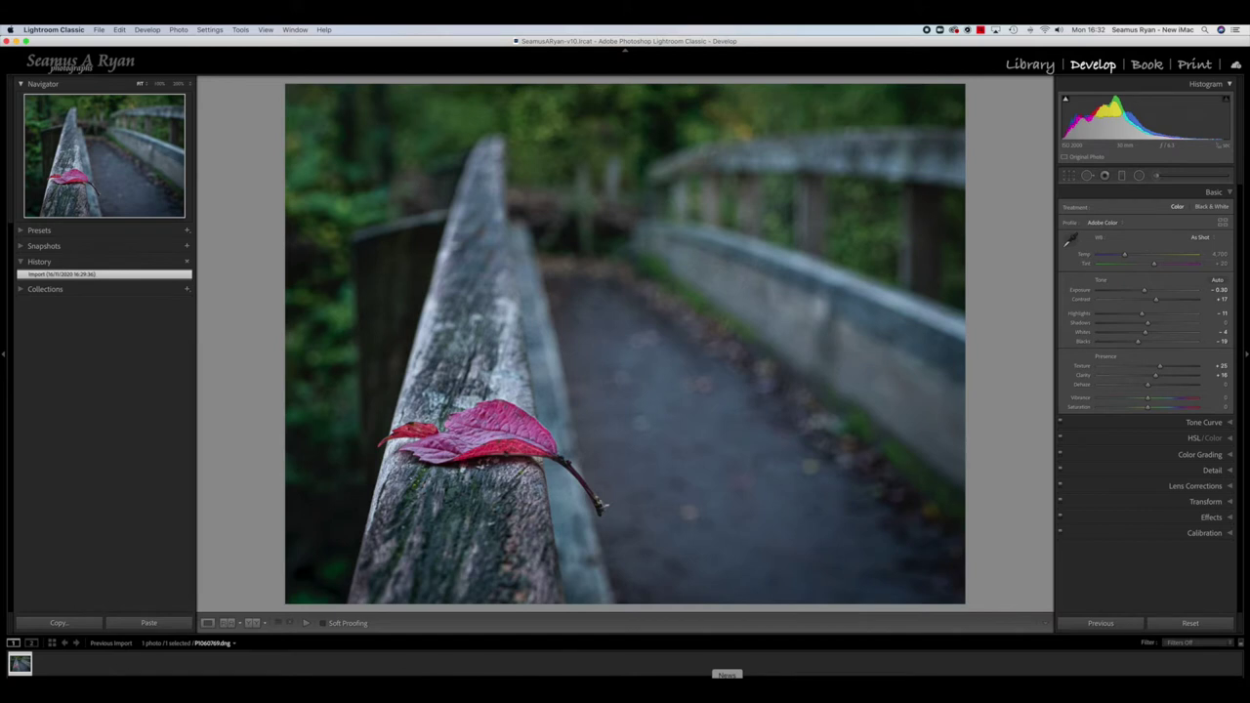
Send the leaf photo from Lightroom Classic to Adobe Photoshop 2021 for editing
left_click(179, 30)
mouse_move(221, 82)
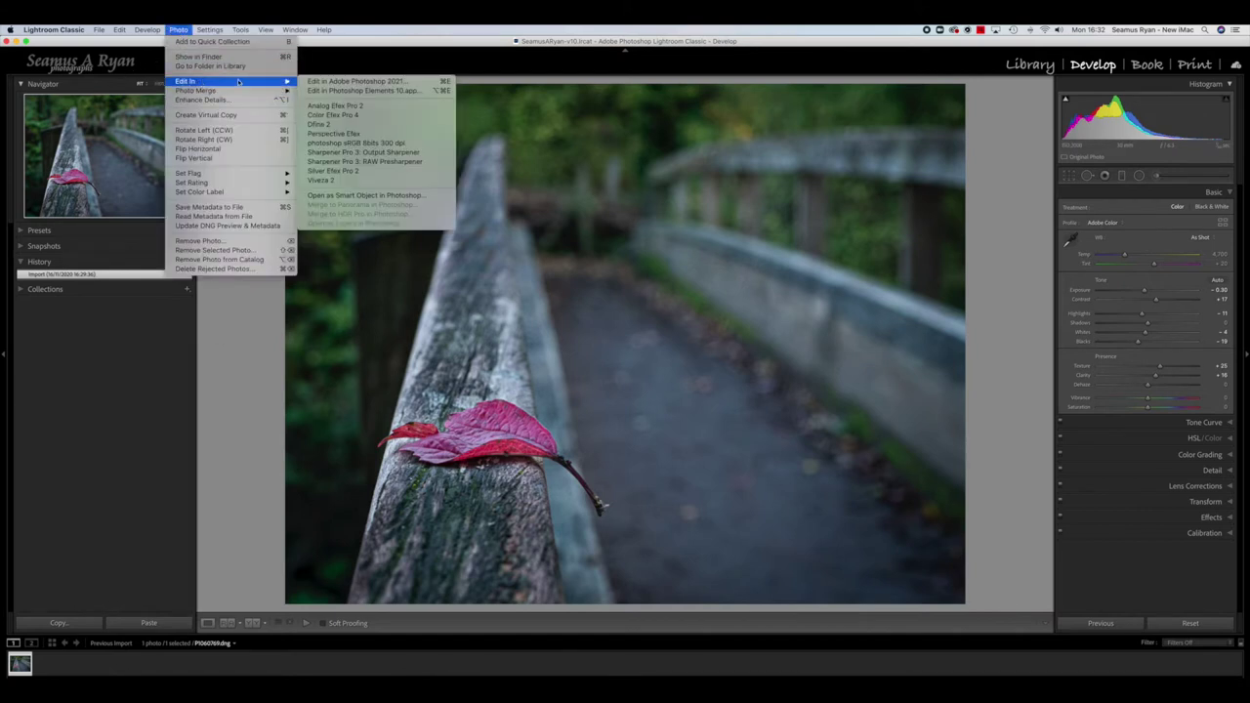
left_click(327, 82)
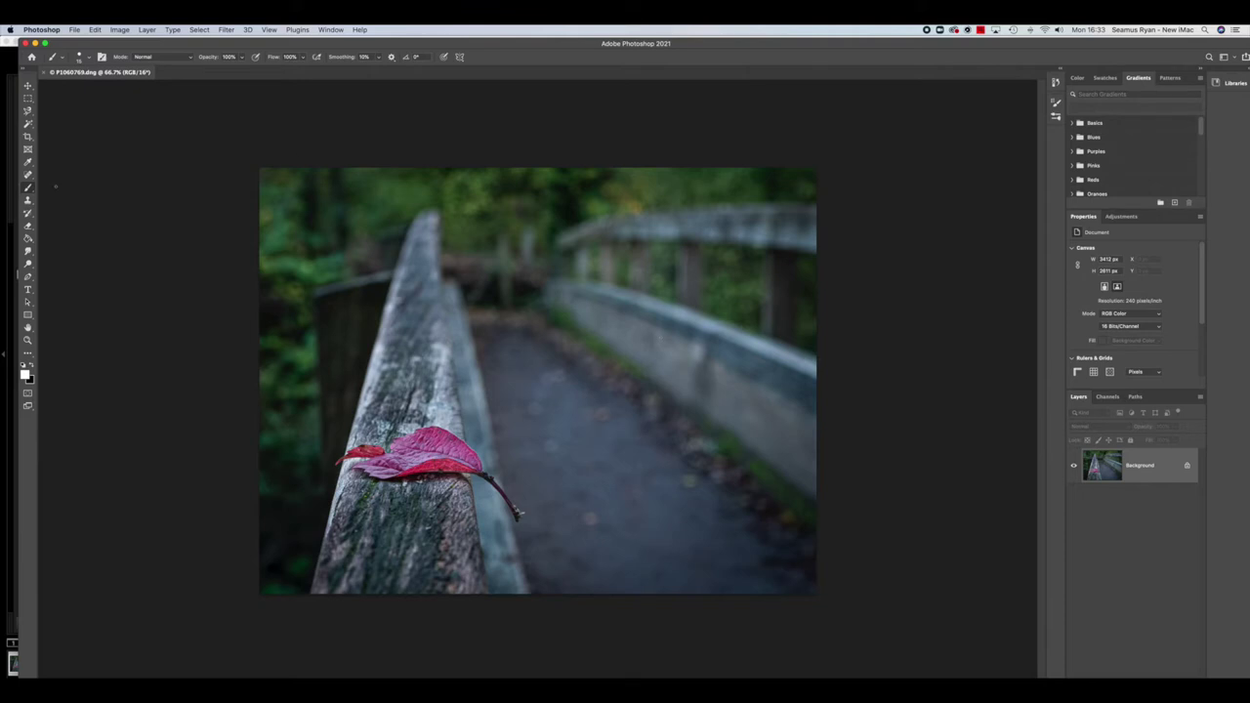
Select the red leaf and its stem with the Magic Wand tool, using an 11 by 11 Average sample size
left_click(28, 124)
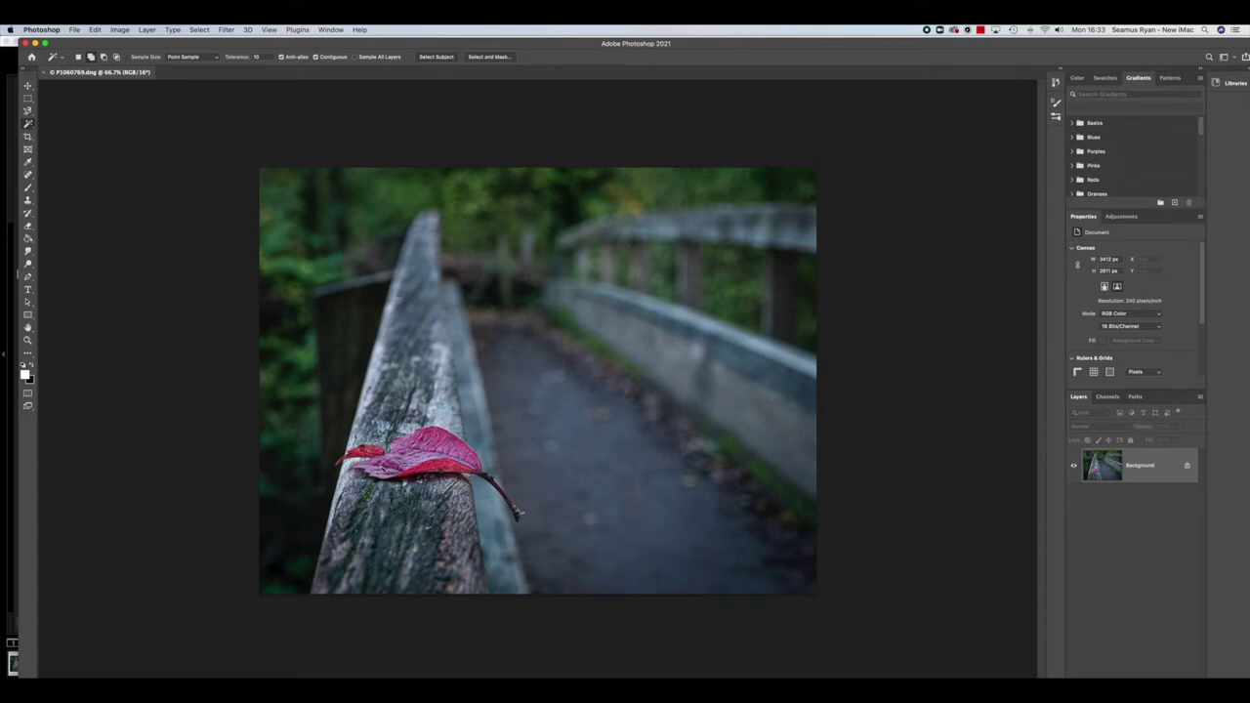
left_click(219, 59)
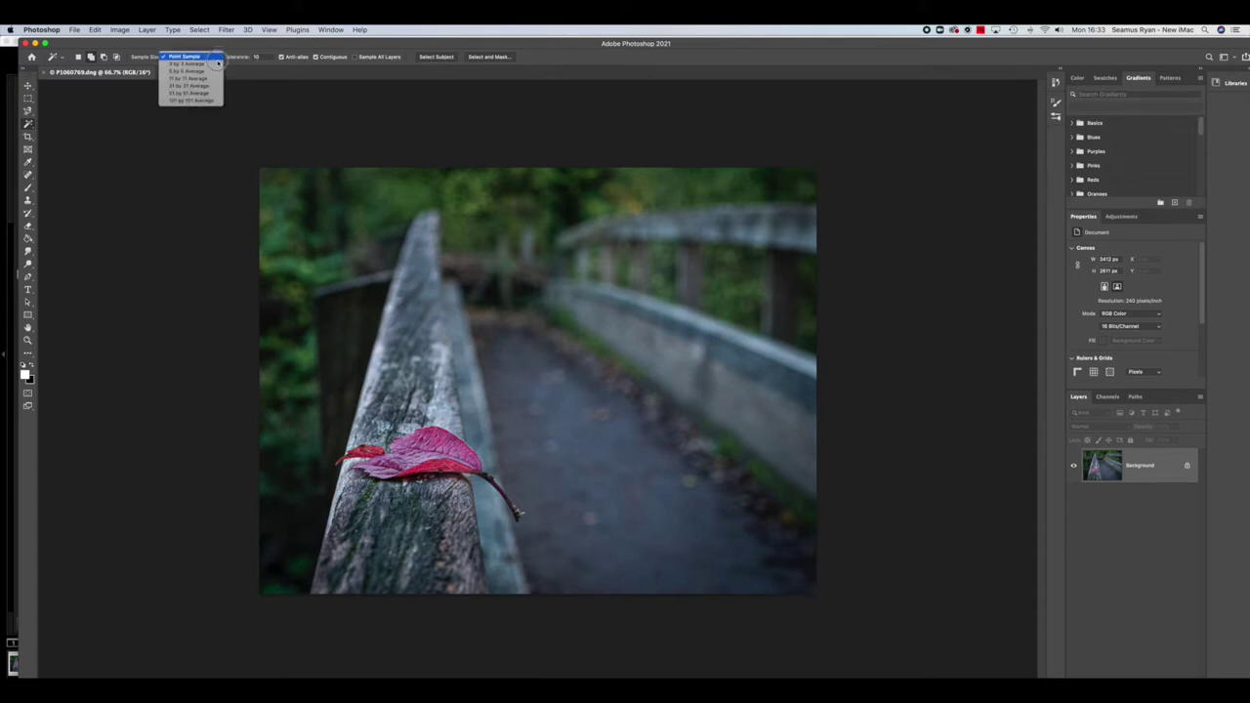
left_click(200, 83)
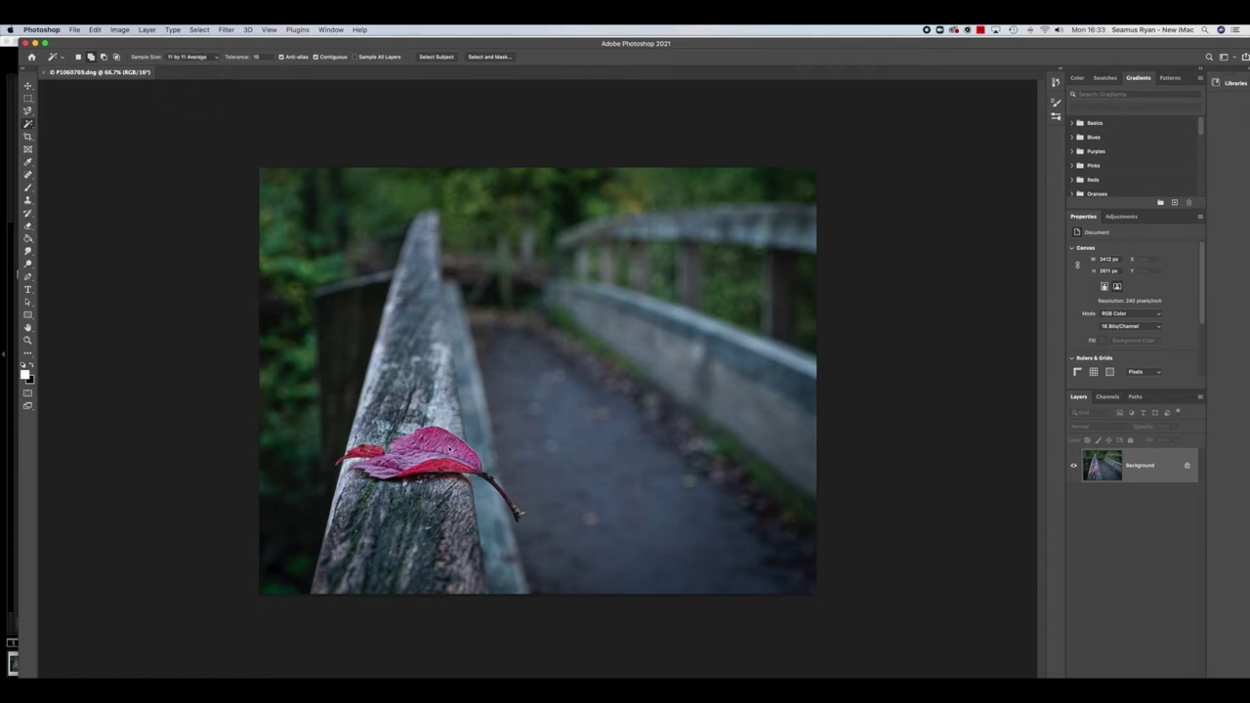
left_click(474, 459)
left_click(455, 547)
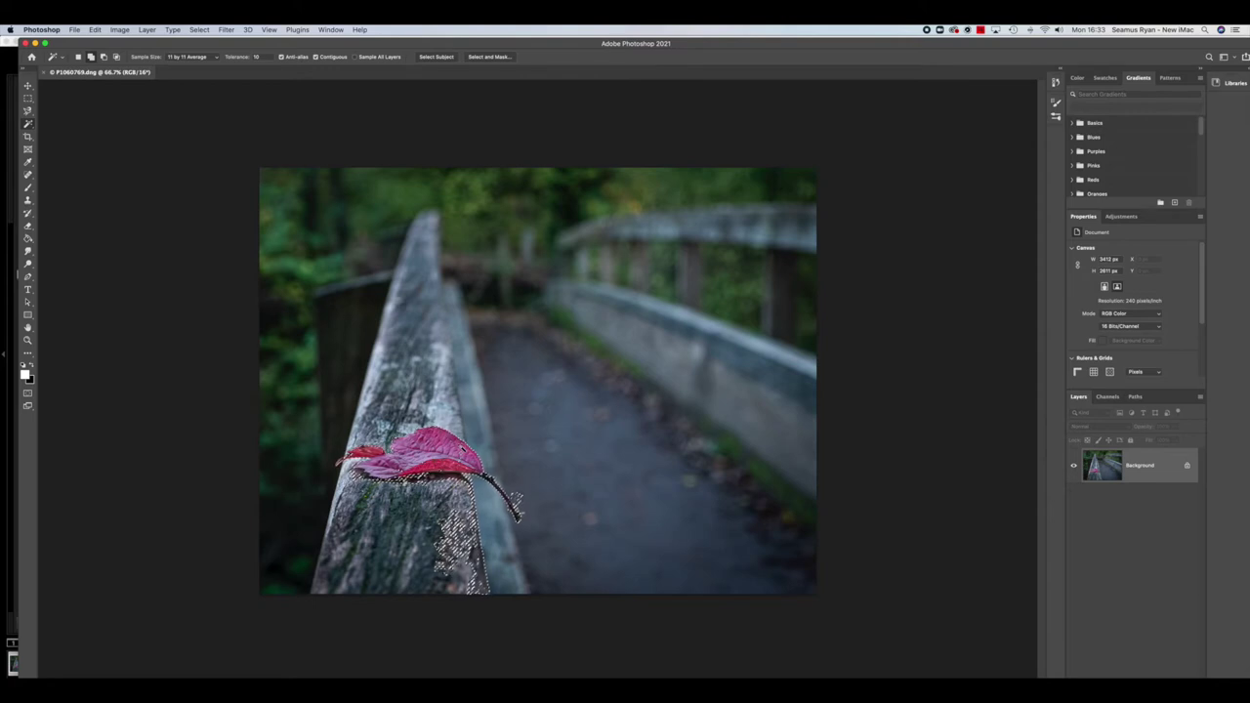
Clean up the selection in Quick Mask mode by painting black over the stray wood areas below the leaf and beside the stem
key("q")
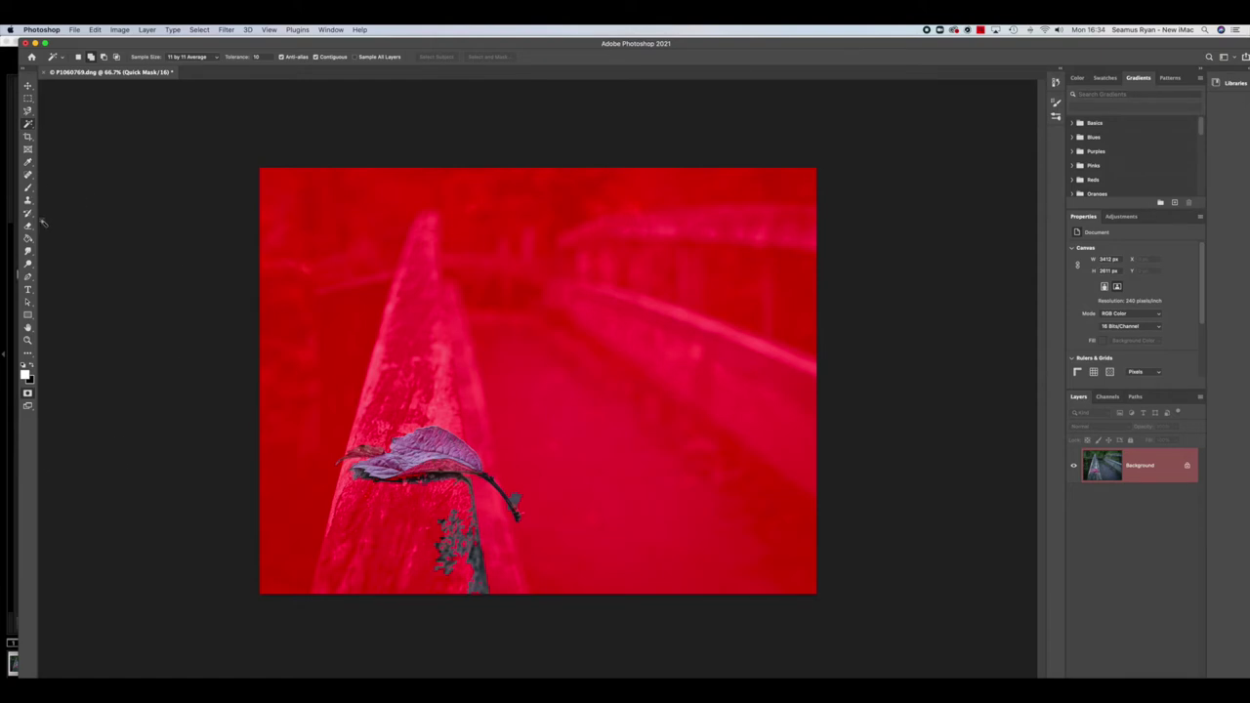
left_click(29, 188)
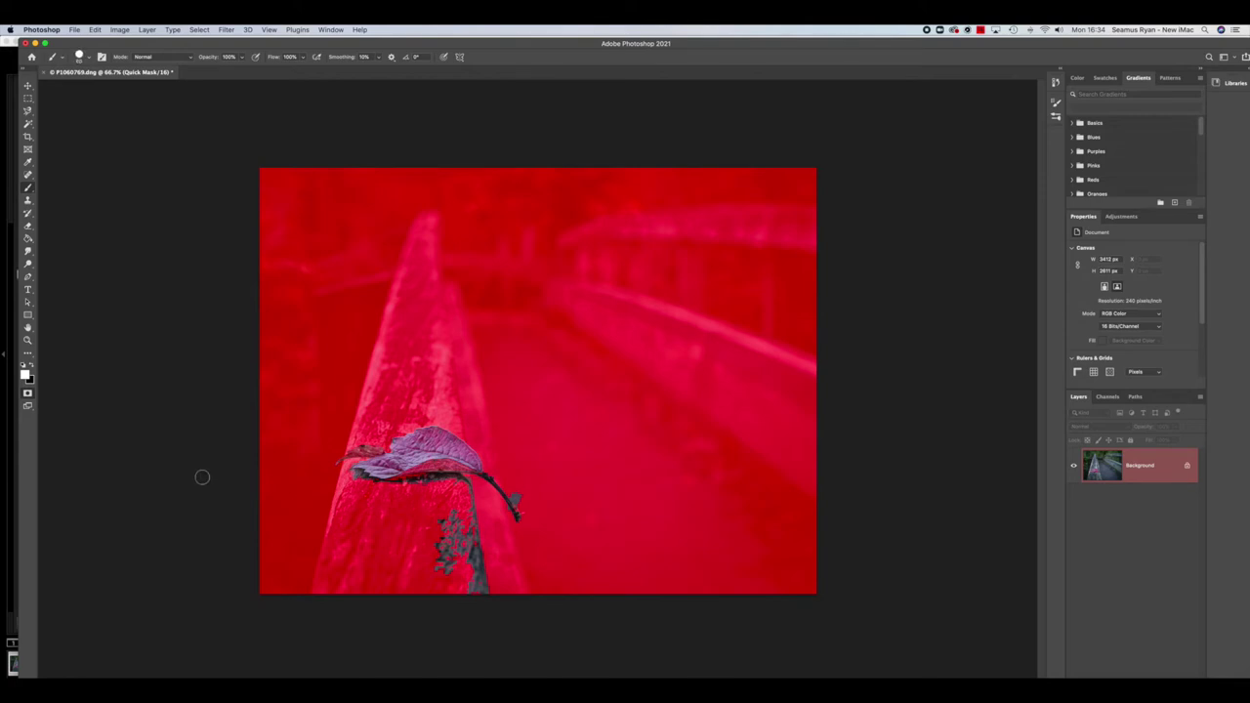
left_click_drag(457, 557, 473, 554)
left_click(32, 365)
mouse_move(437, 524)
left_mouse_down()
mouse_move(441, 566)
mouse_move(464, 556)
mouse_move(490, 589)
mouse_move(475, 595)
mouse_move(474, 545)
mouse_move(458, 543)
mouse_move(483, 558)
mouse_move(491, 584)
mouse_move(468, 493)
left_mouse_up()
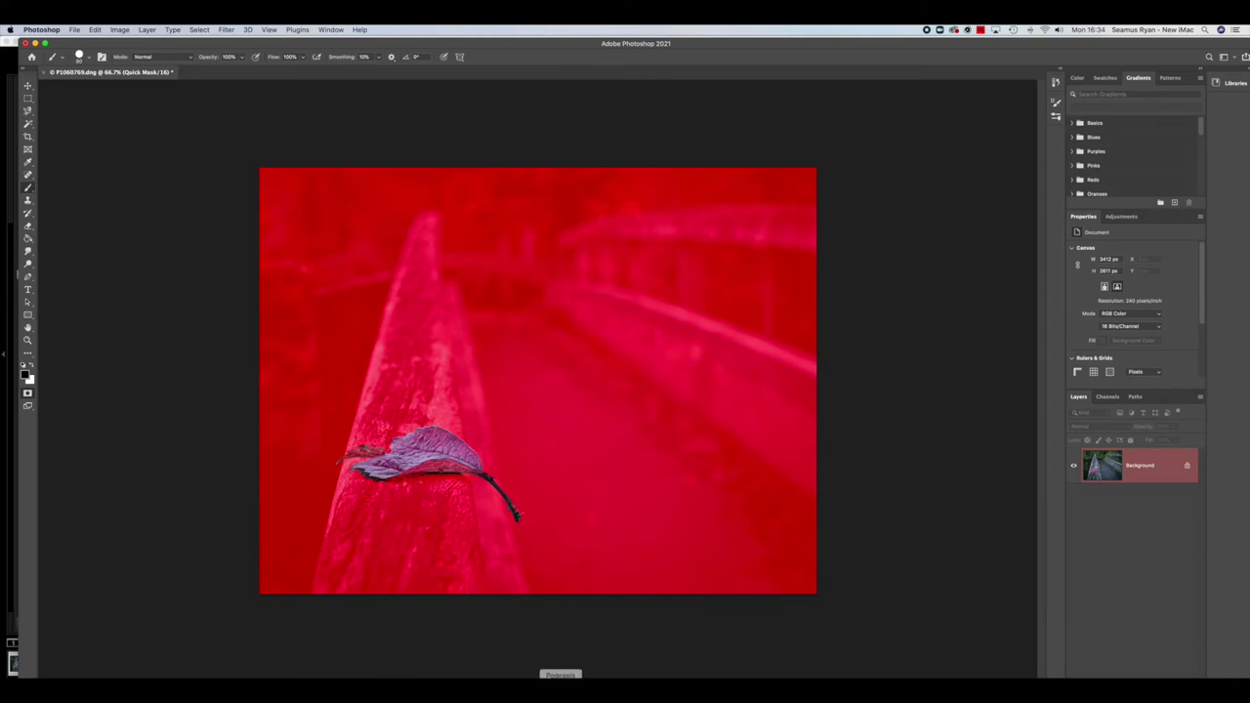
key("q")
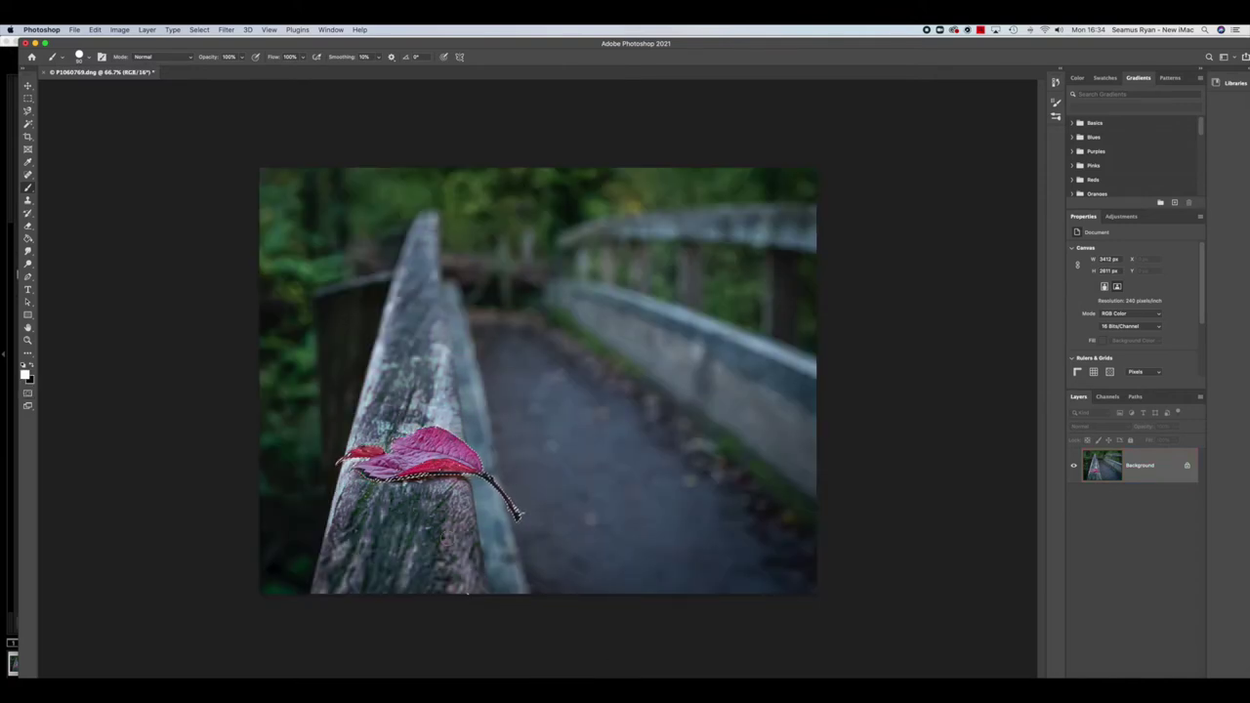
Add a Black & White adjustment layer from the selection and invert its mask so only the leaf keeps its colour
left_click(1150, 679)
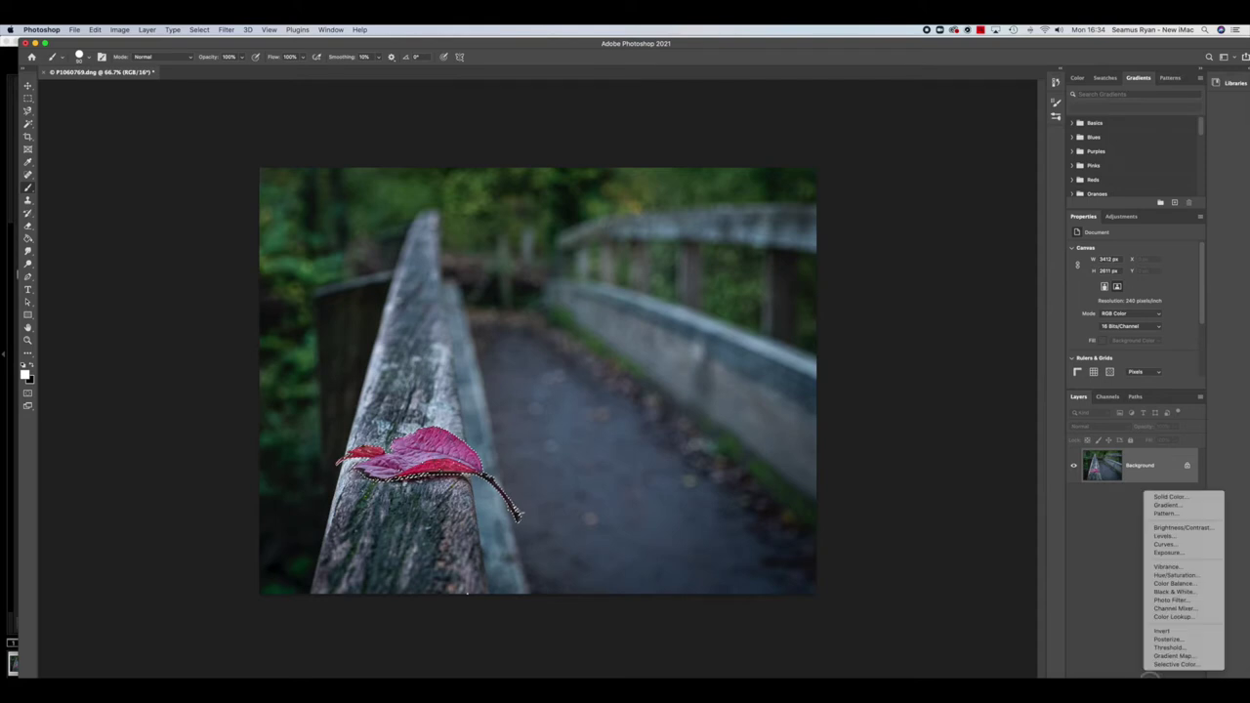
left_click(1172, 591)
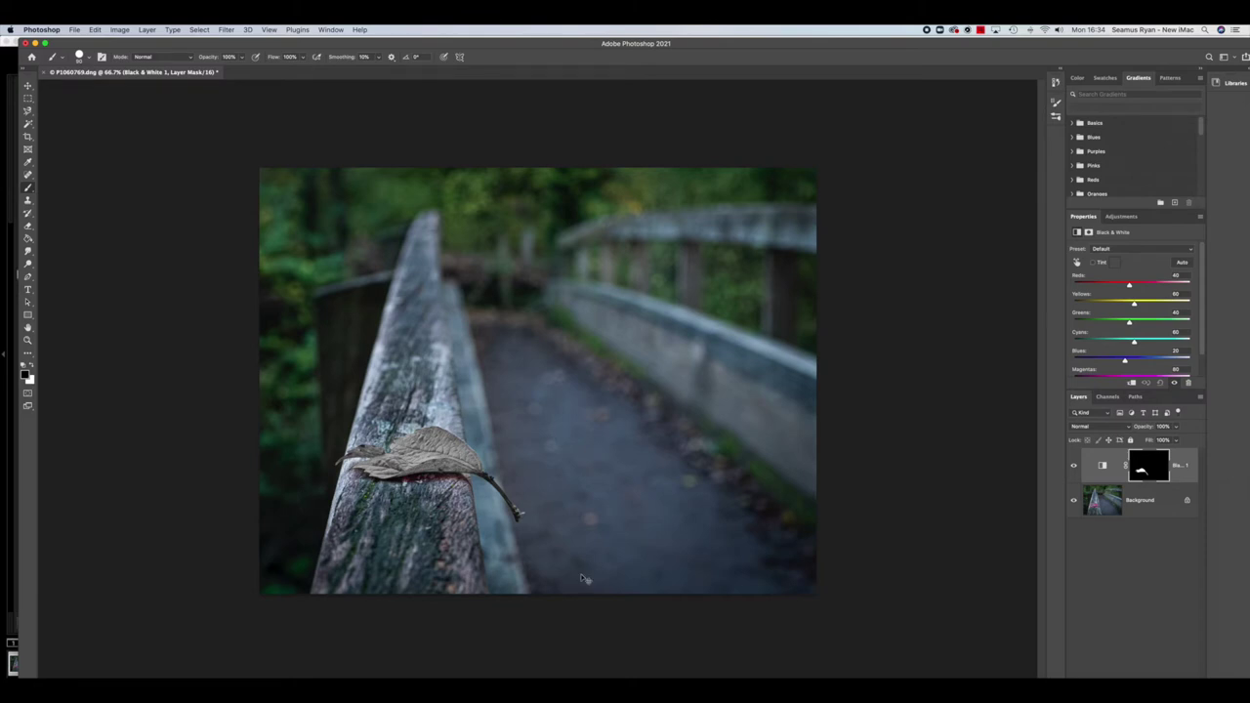
key("super+i")
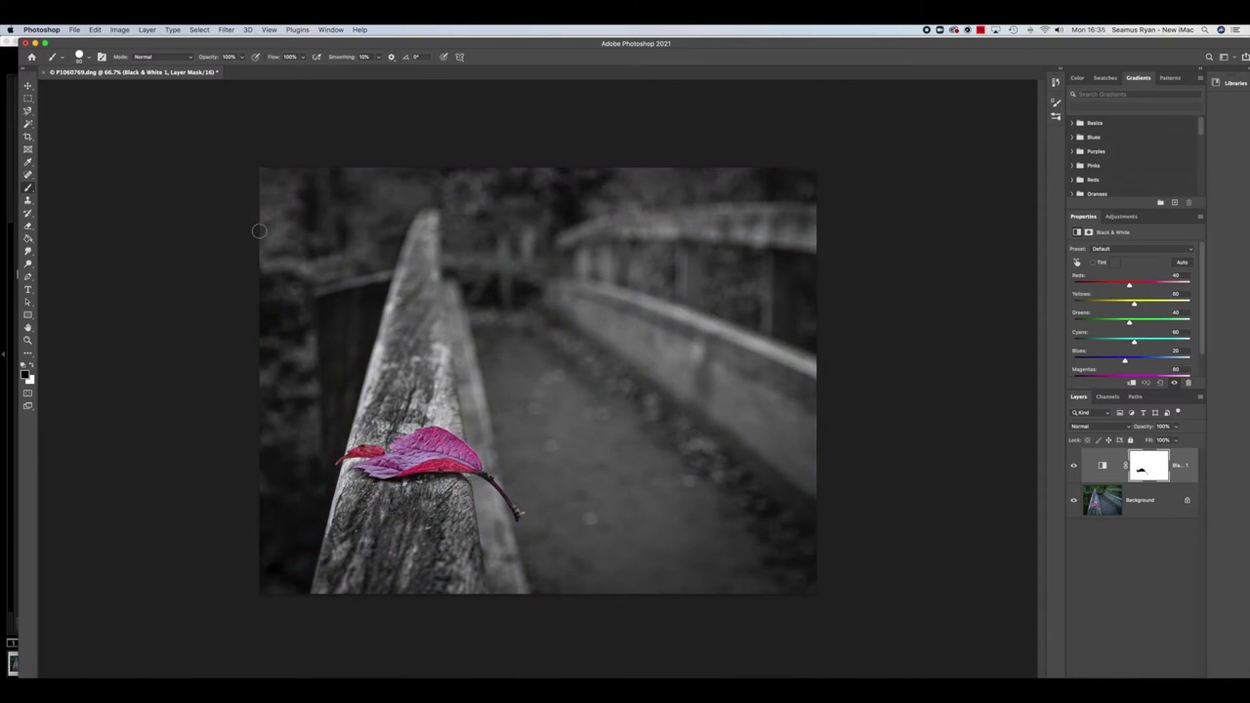
Touch up the Black & White layer mask along the leaf and stem edges with a smaller brush, alternating black and white
key("super+plus")
key("super+plus")
key("super+plus")
key("super+plus")
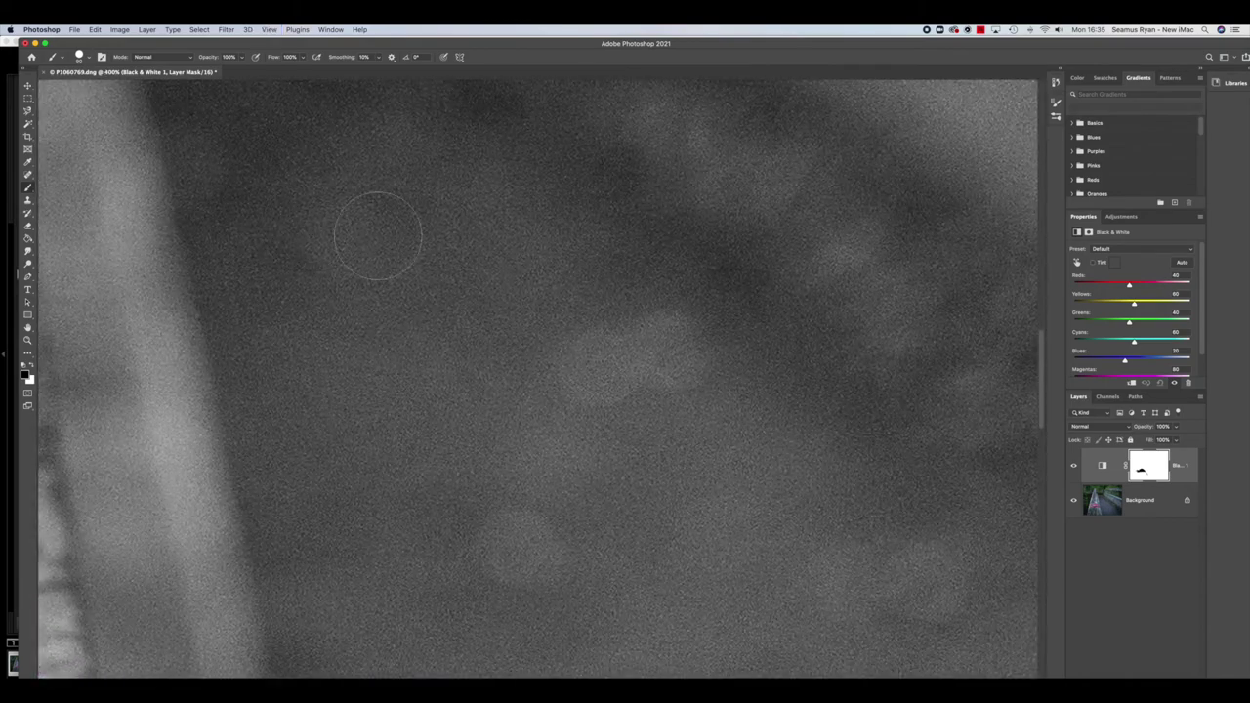
left_click_drag(349, 332, 655, 165)
left_click_drag(379, 330, 605, 147)
left_click_drag(410, 293, 474, 247)
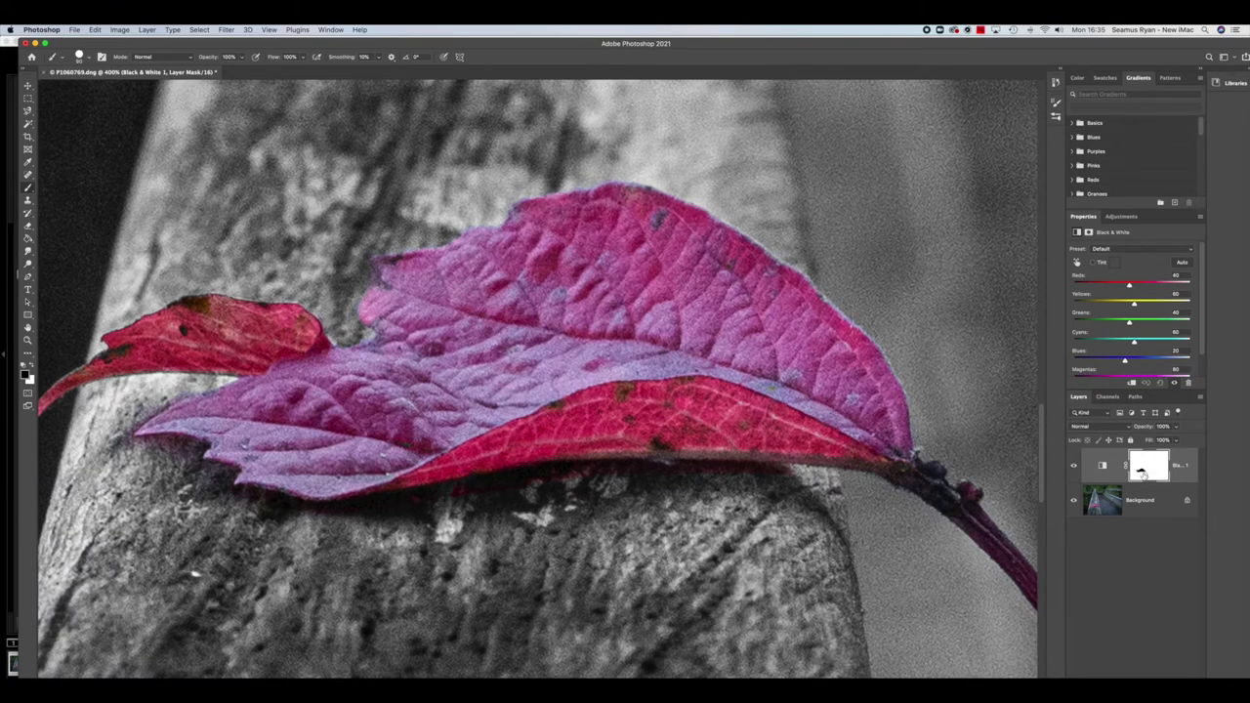
left_click(32, 366)
key("bracketleft")
key("bracketleft")
key("bracketleft")
key("x")
scroll(841, 390, "right", 10)
scroll(842, 390, "down", 5)
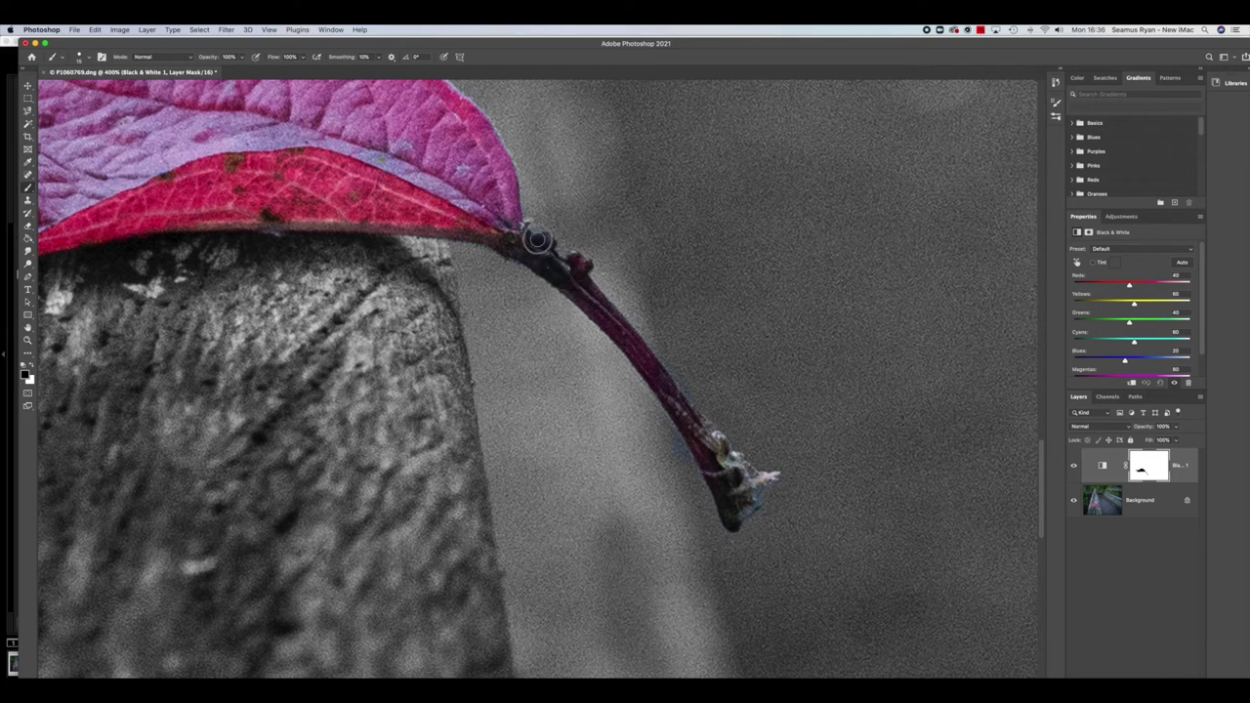
key("x")
scroll(723, 479, "down", 5)
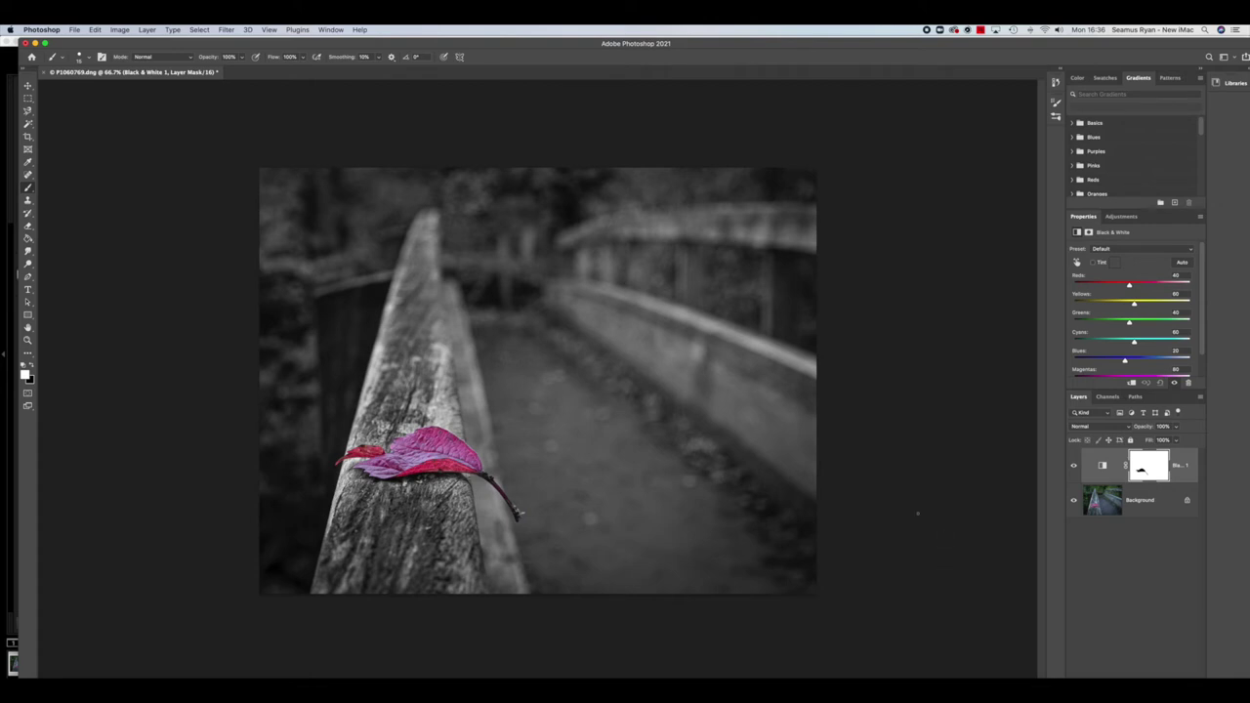
Hide the Black & White adjustment layer and automatically select the subject on the Background layer
left_click(1075, 467)
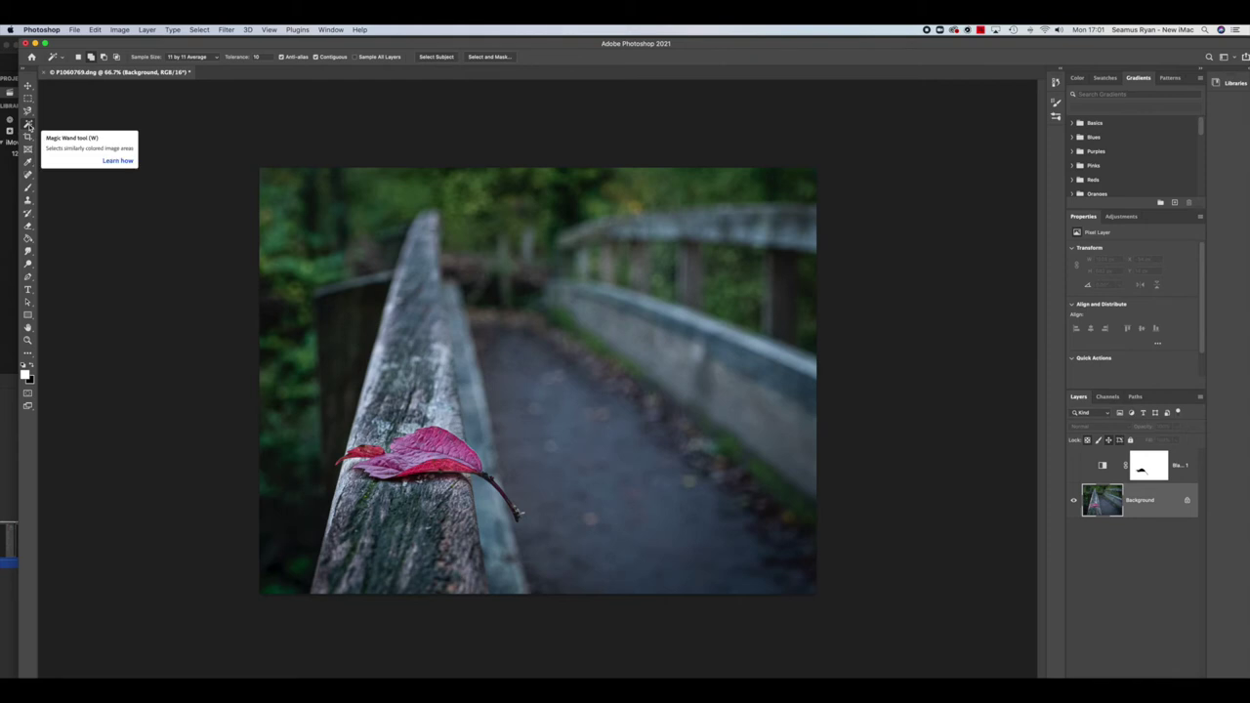
left_click(436, 56)
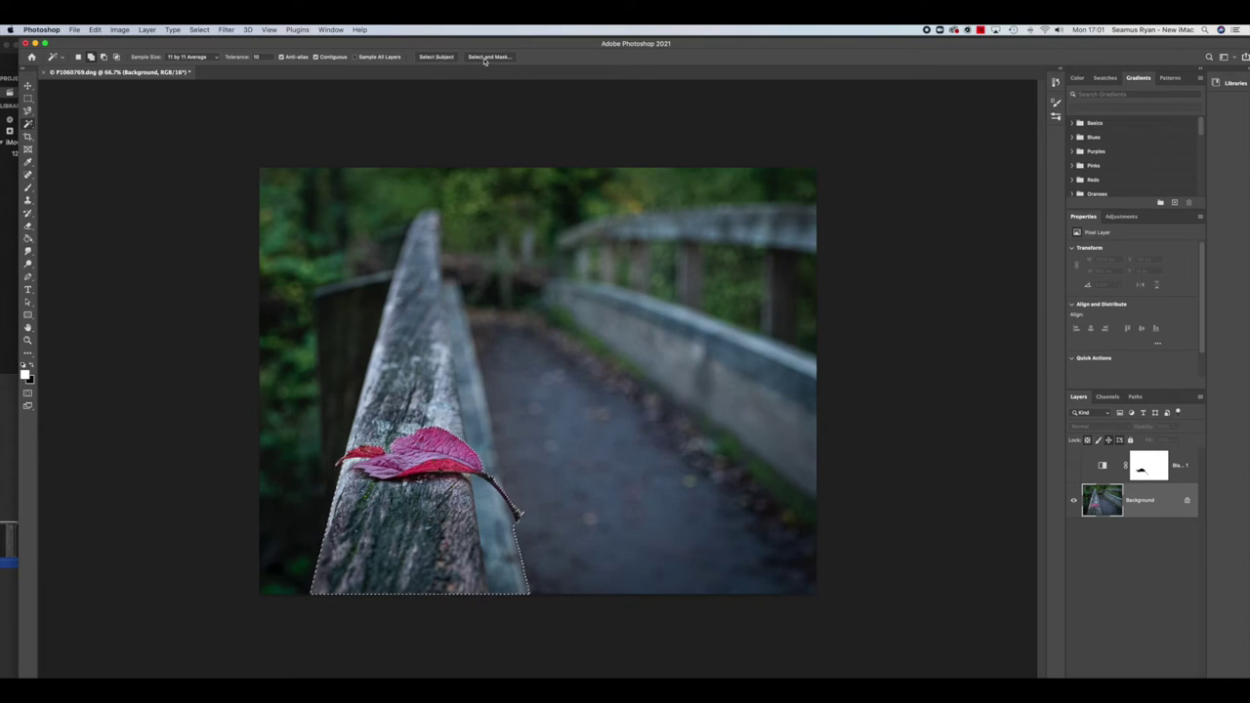
Refine the selection in Select and Mask by brushing out the wooden railing below the leaf
left_click(485, 59)
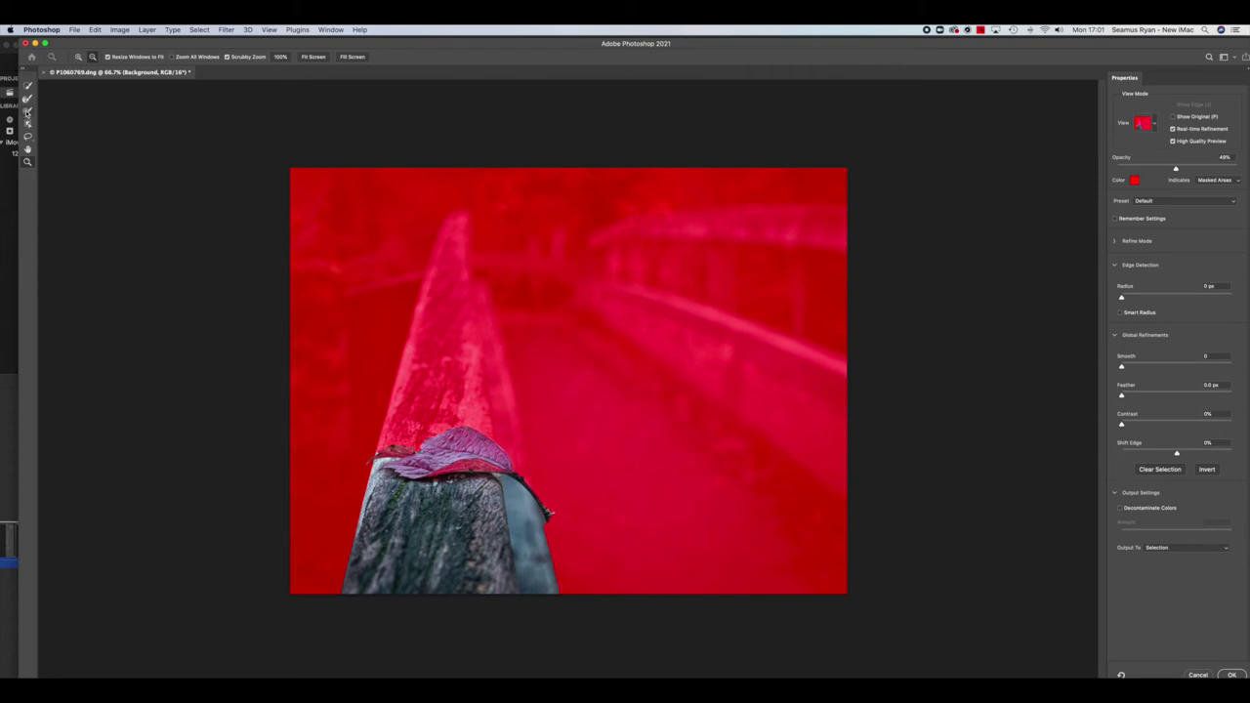
left_click(28, 111)
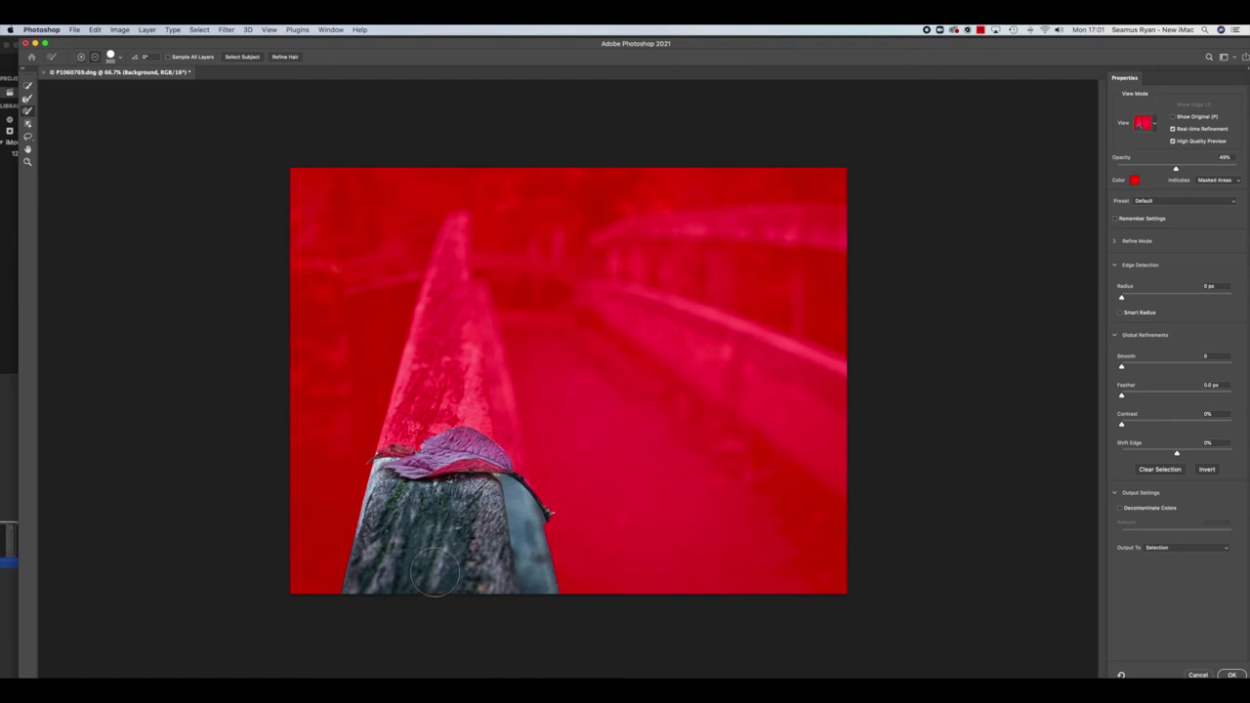
mouse_move(455, 570)
left_mouse_down()
mouse_move(322, 576)
mouse_move(589, 581)
mouse_move(340, 535)
mouse_move(359, 516)
mouse_move(492, 514)
mouse_move(536, 552)
mouse_move(497, 504)
mouse_move(401, 510)
mouse_move(369, 503)
mouse_move(354, 483)
mouse_move(387, 506)
mouse_move(508, 509)
left_mouse_up()
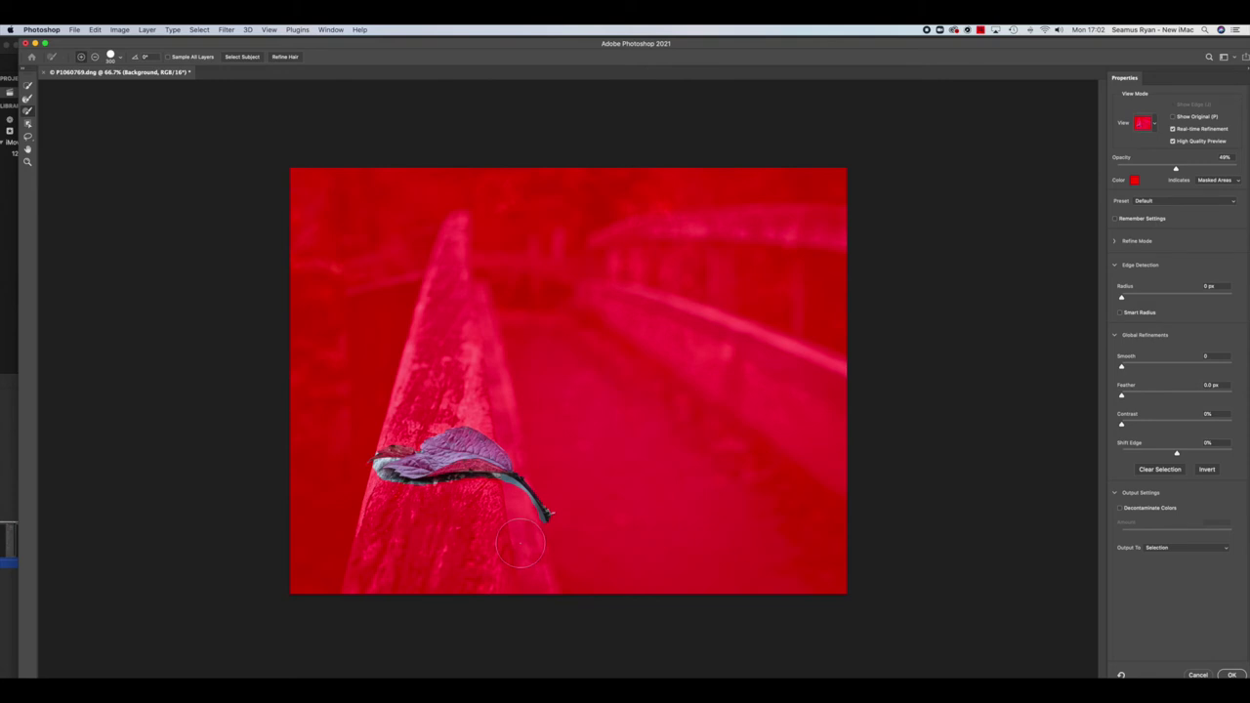
Subtract the remaining wood along the leaf's lower edge from the selection with a smaller brush
left_click(81, 58)
scroll(561, 451, "up", 5)
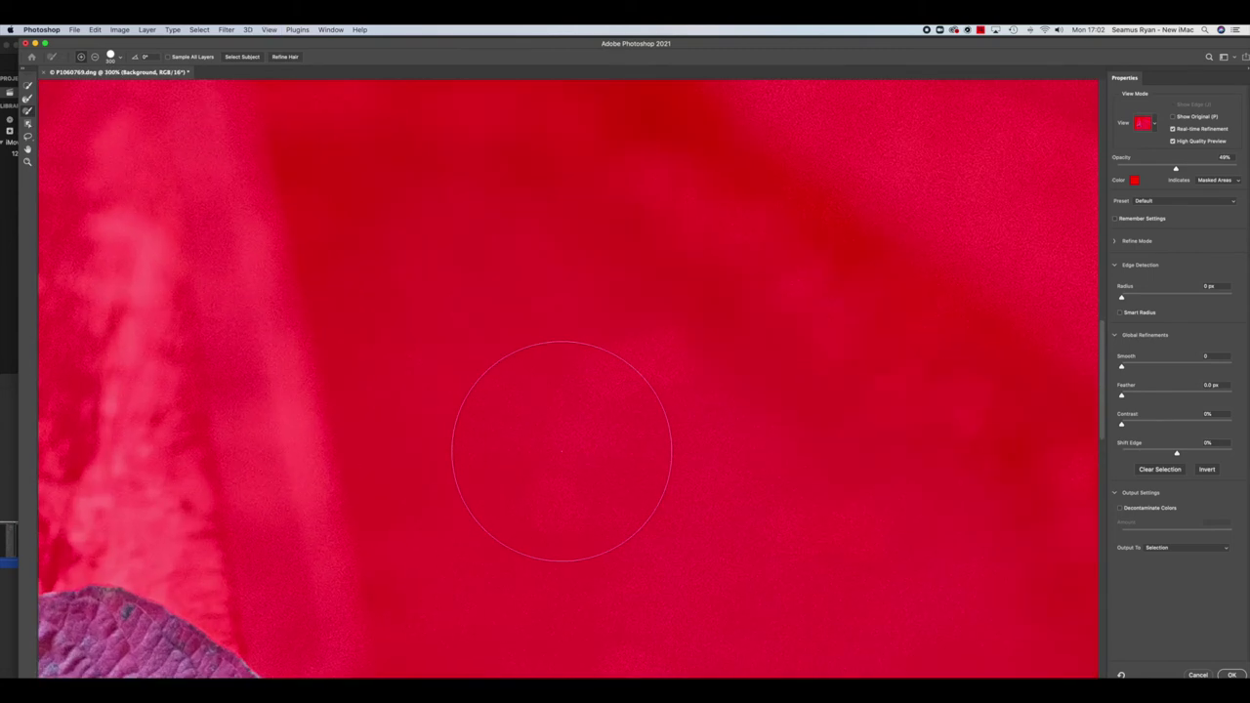
left_click_drag(475, 478, 784, 156)
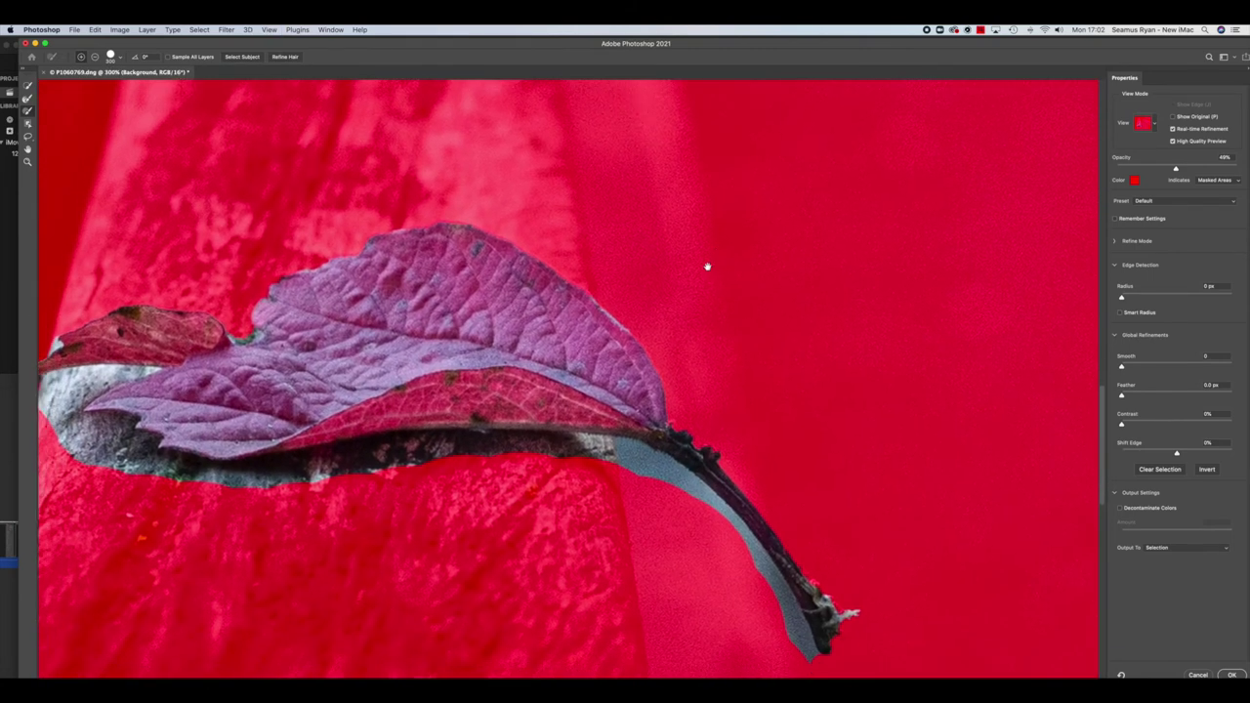
left_click_drag(707, 265, 771, 215)
key("bracketleft")
key("bracketleft")
key("bracketleft")
key("bracketleft")
key("bracketleft")
mouse_move(496, 432)
left_mouse_down()
mouse_move(478, 416)
mouse_move(386, 426)
mouse_move(517, 421)
left_mouse_up()
left_click_drag(394, 401, 681, 404)
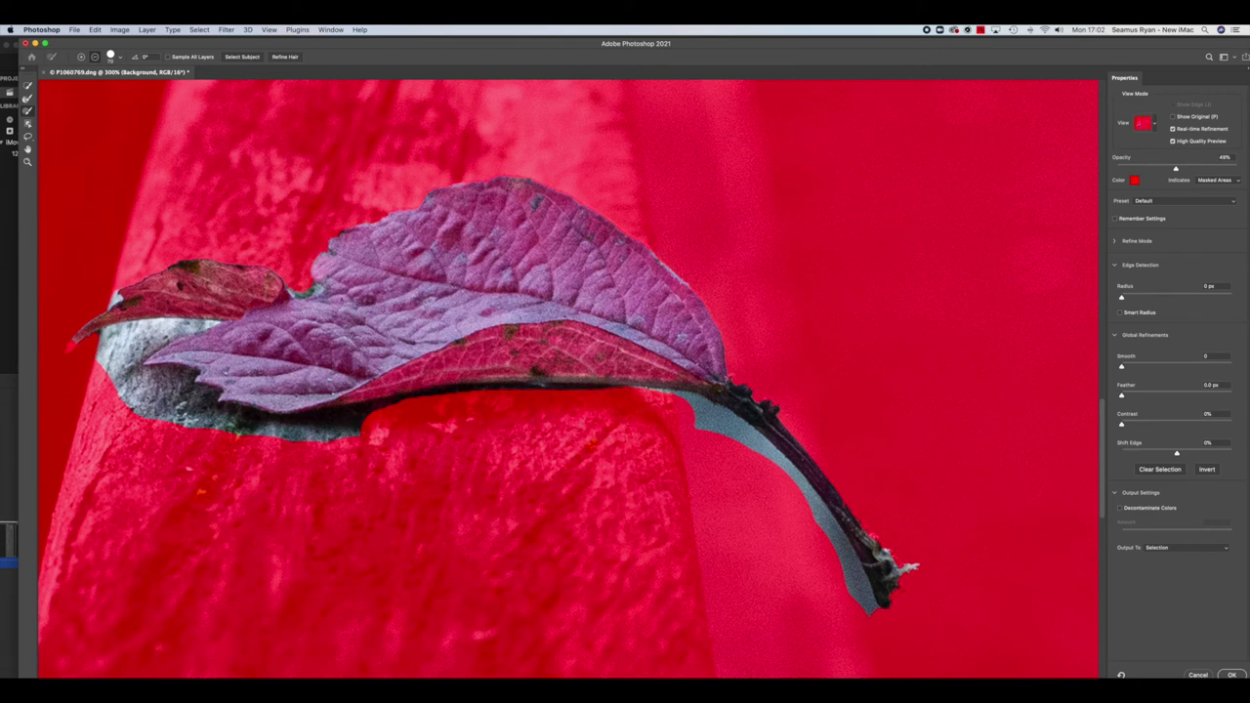
mouse_move(391, 418)
left_mouse_down()
mouse_move(259, 429)
mouse_move(197, 417)
mouse_move(122, 376)
mouse_move(108, 354)
mouse_move(117, 346)
left_mouse_up()
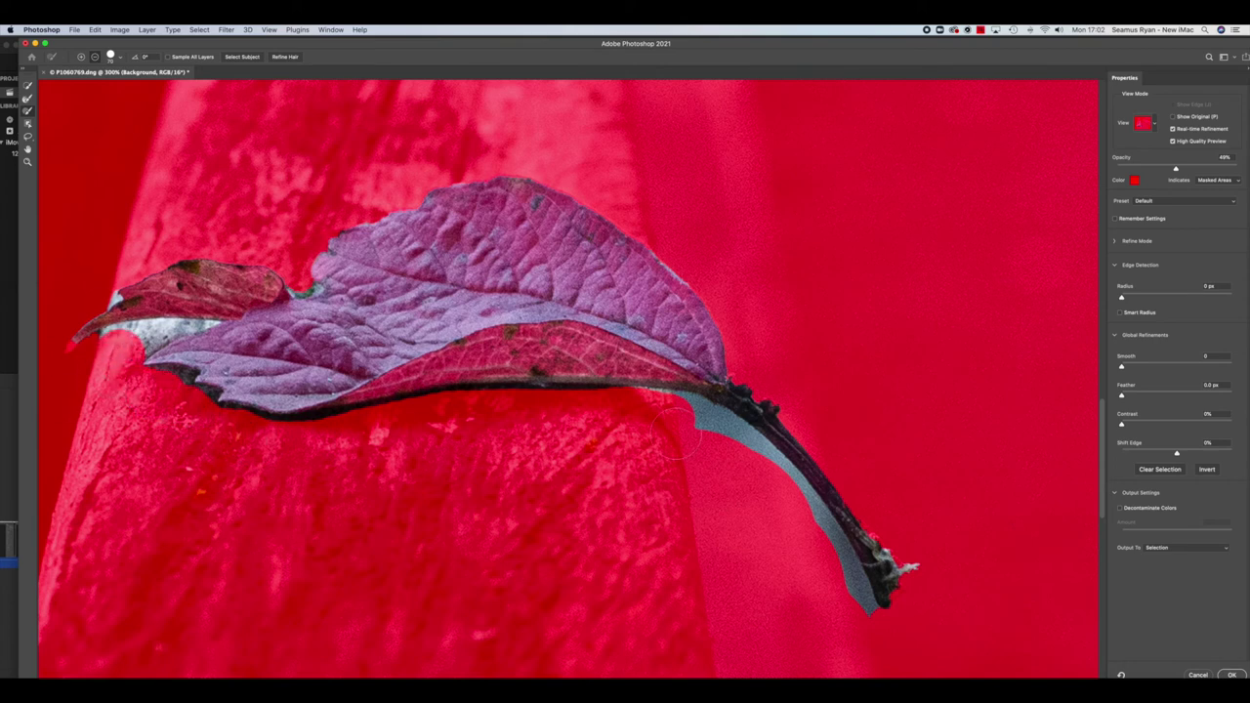
Brush the background strip beside the stem out of the selection and accept the refinement with output to Selection
mouse_move(694, 408)
left_mouse_down()
mouse_move(702, 429)
mouse_move(767, 470)
mouse_move(838, 590)
mouse_move(831, 615)
mouse_move(845, 604)
mouse_move(830, 540)
mouse_move(762, 499)
left_mouse_up()
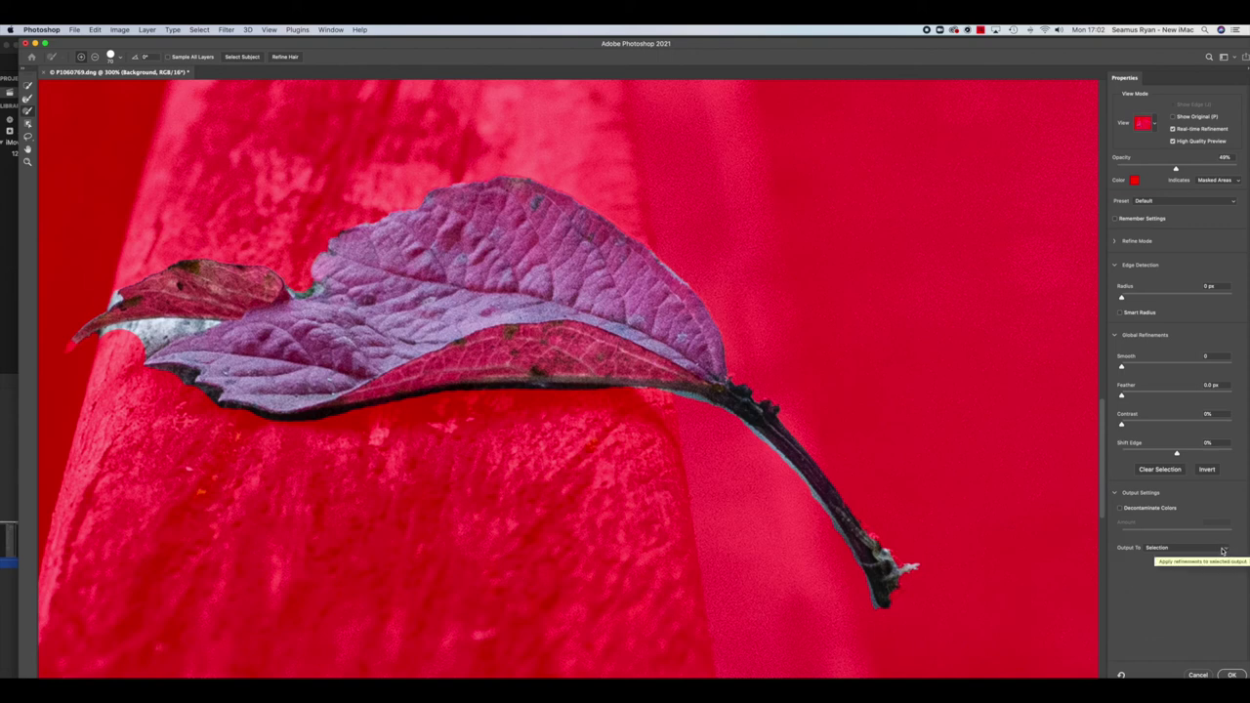
left_click(1231, 675)
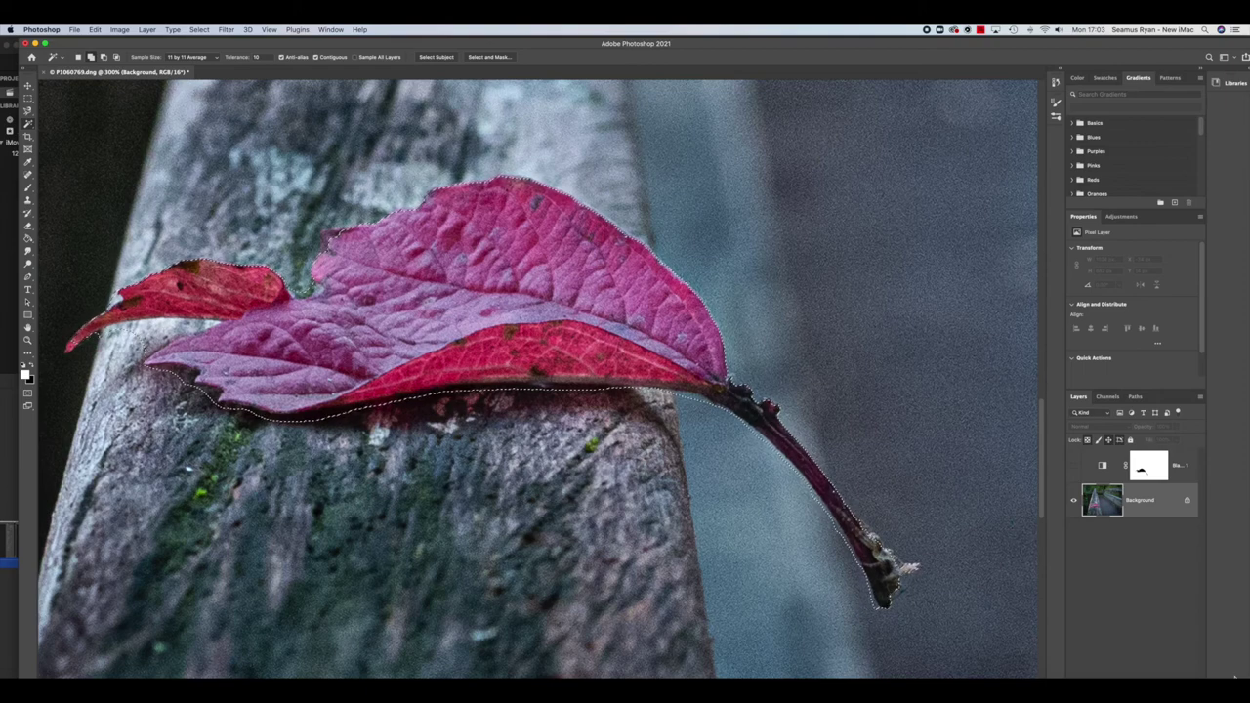
key("super+minus")
key("super+minus")
key("super+minus")
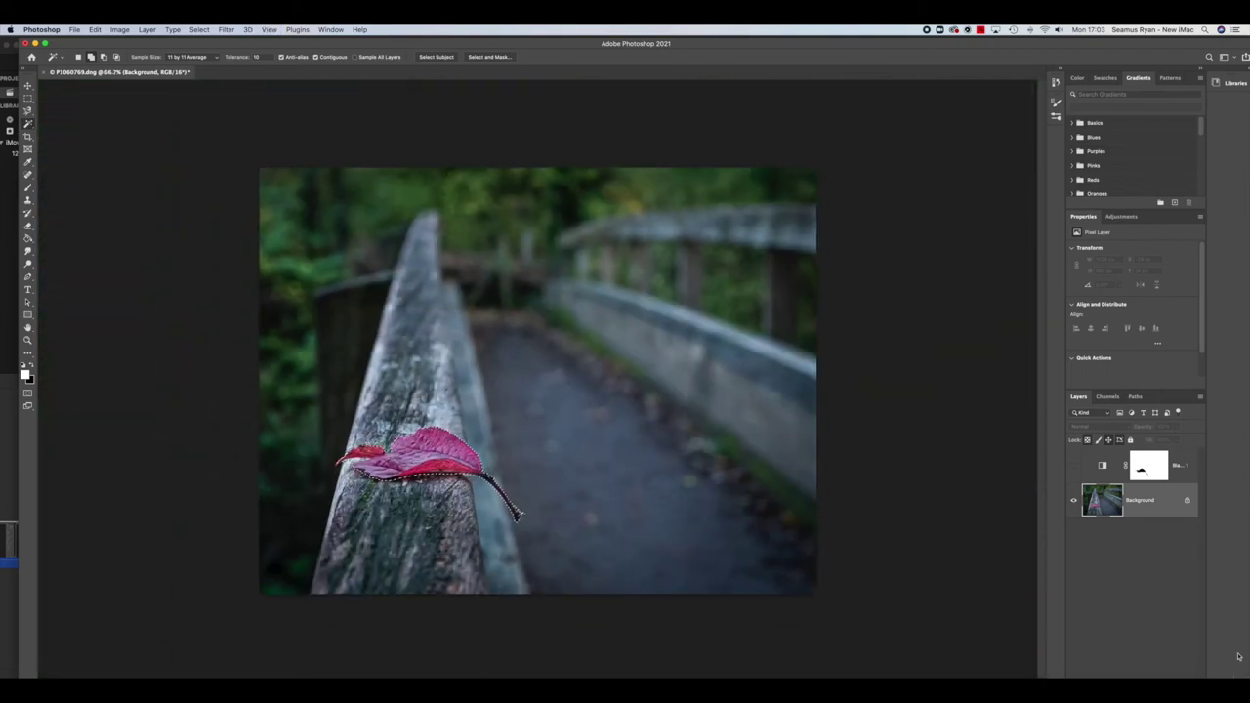
Create a second Black & White adjustment layer from the refined selection and invert its mask
left_click(1148, 674)
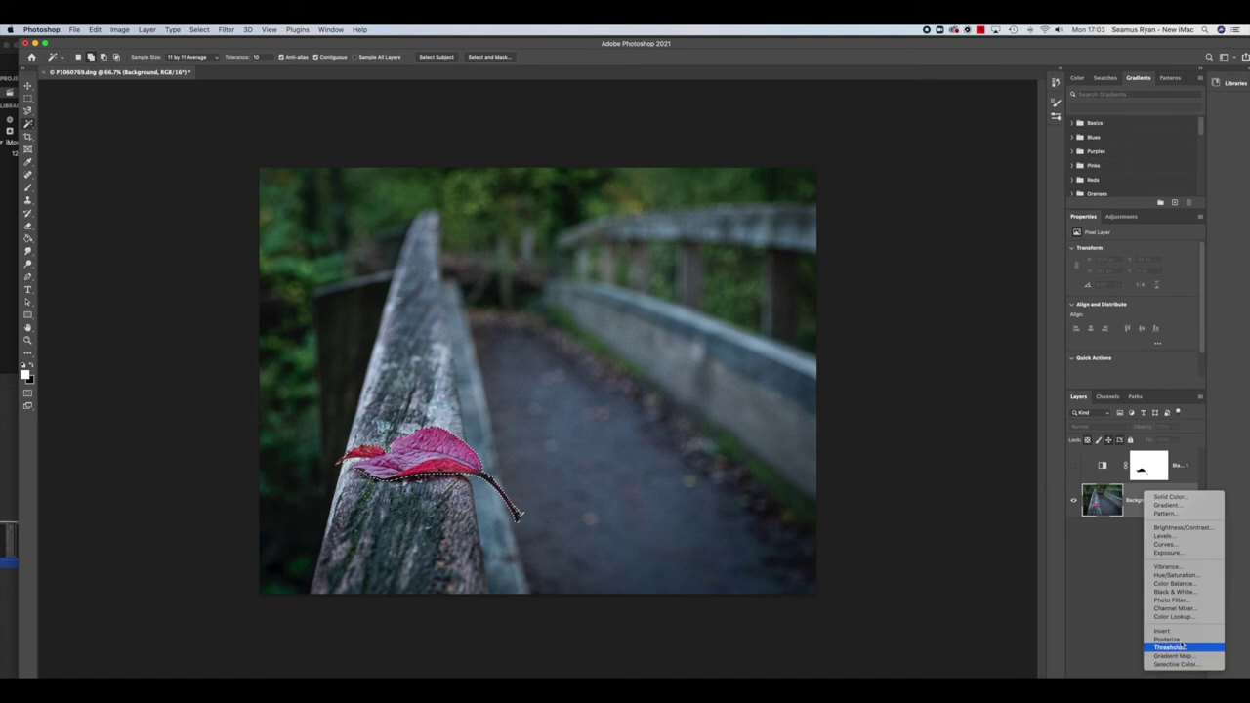
left_click(1180, 593)
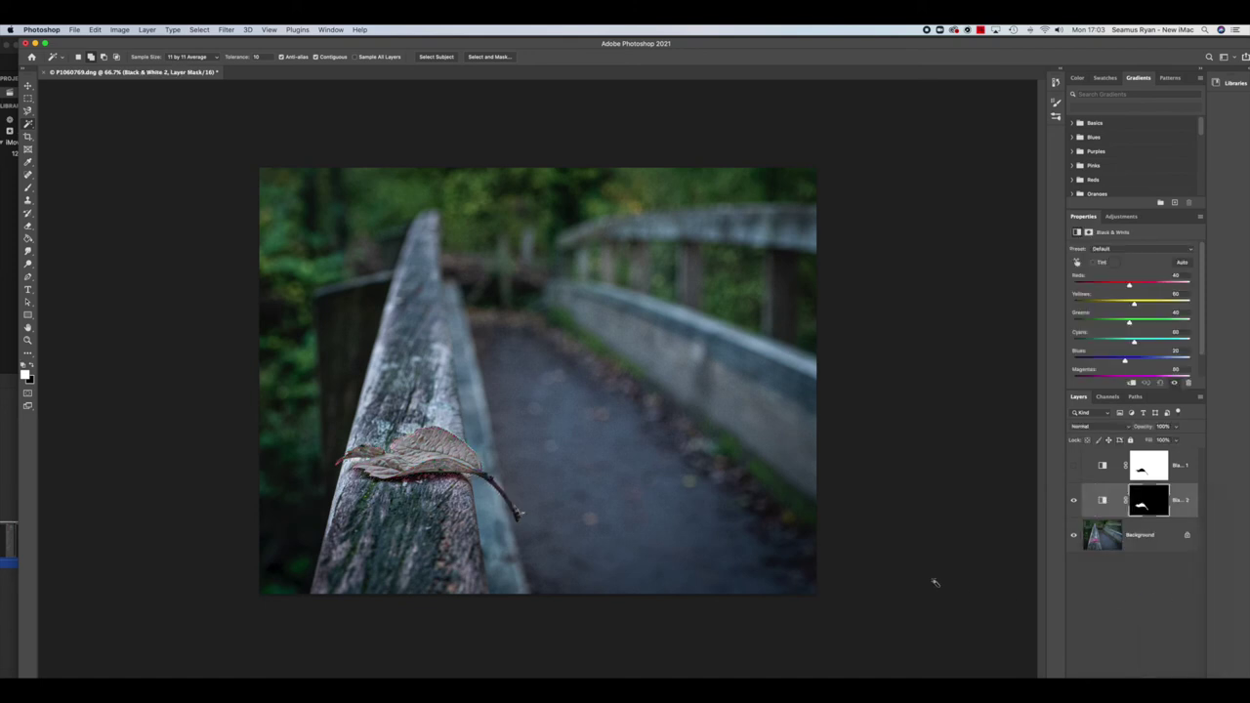
key("super+i")
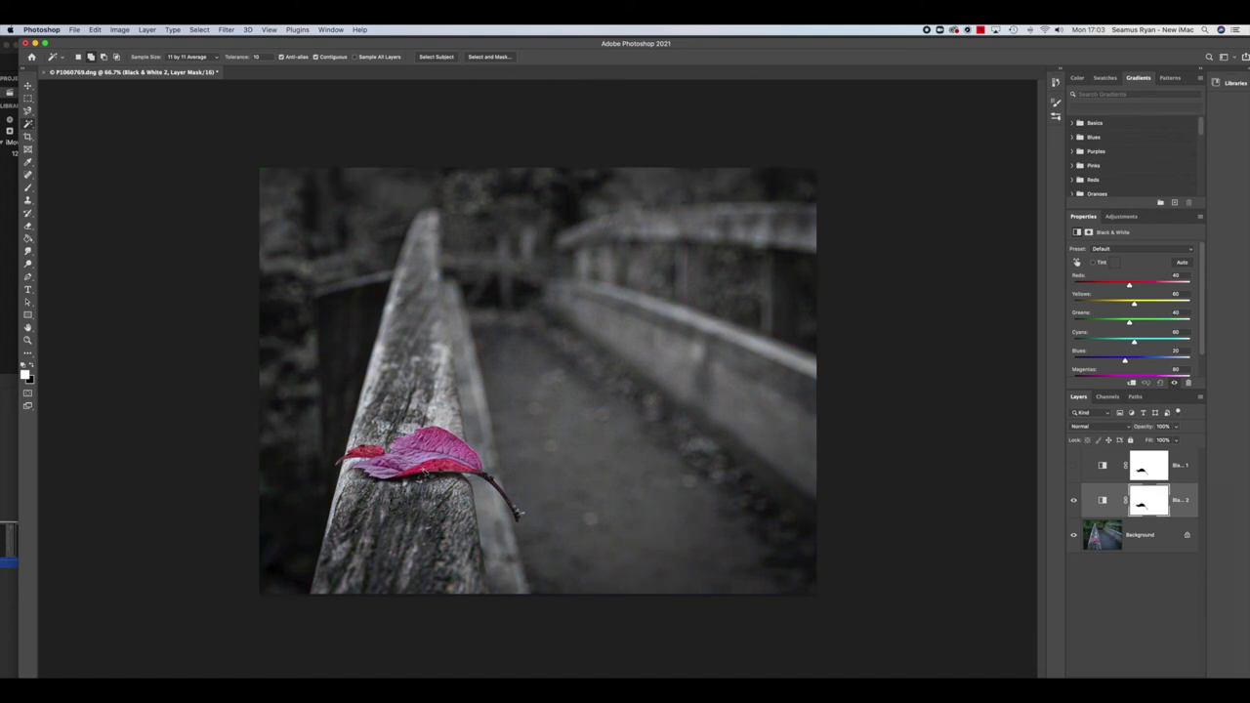
Paint white on the second Black & White layer's mask with a small brush to remove the blue fringe along the stem's lower edge
key("super+equal")
key("super+equal")
key("super+equal")
key("super+equal")
key("super+equal")
key("super+equal")
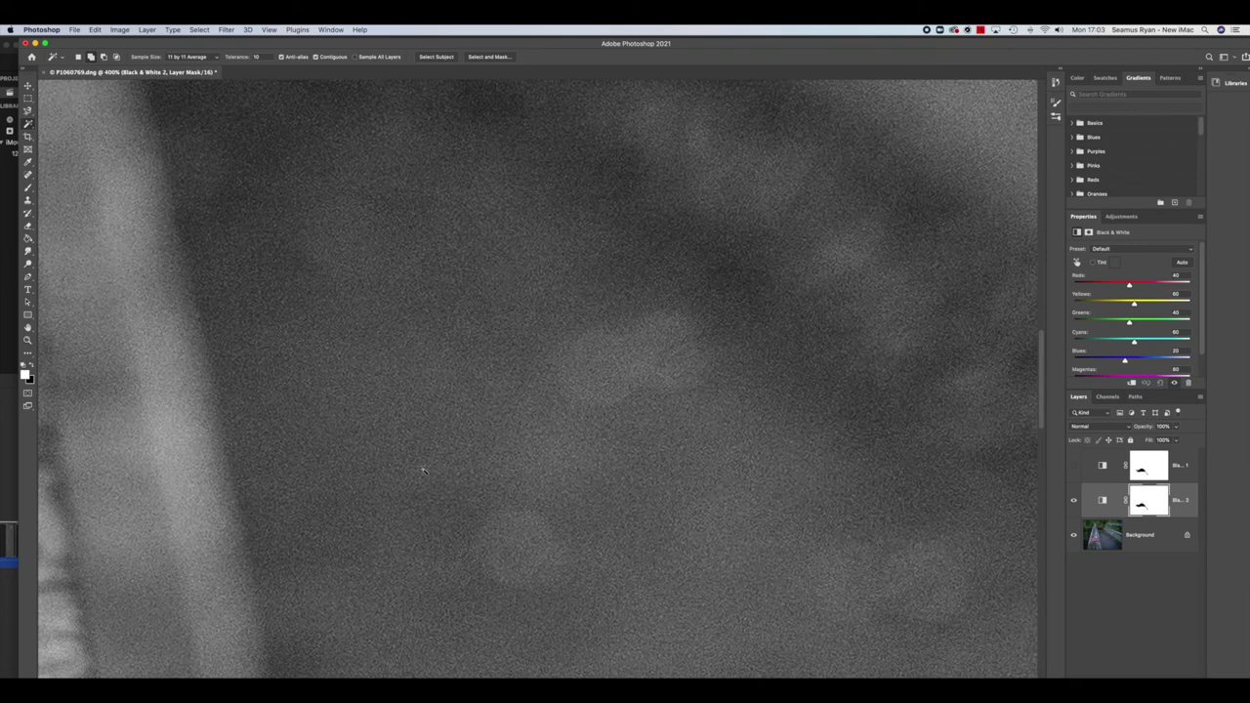
left_click_drag(413, 502, 616, 182)
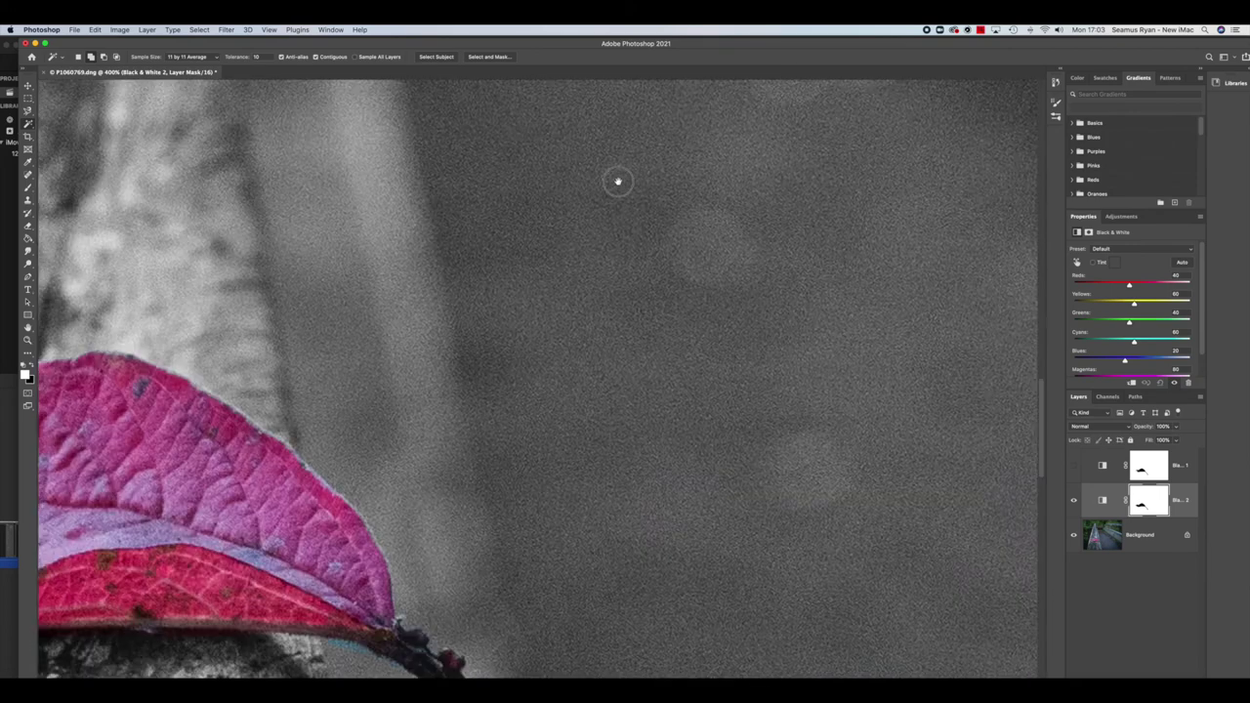
left_click_drag(505, 504, 668, 303)
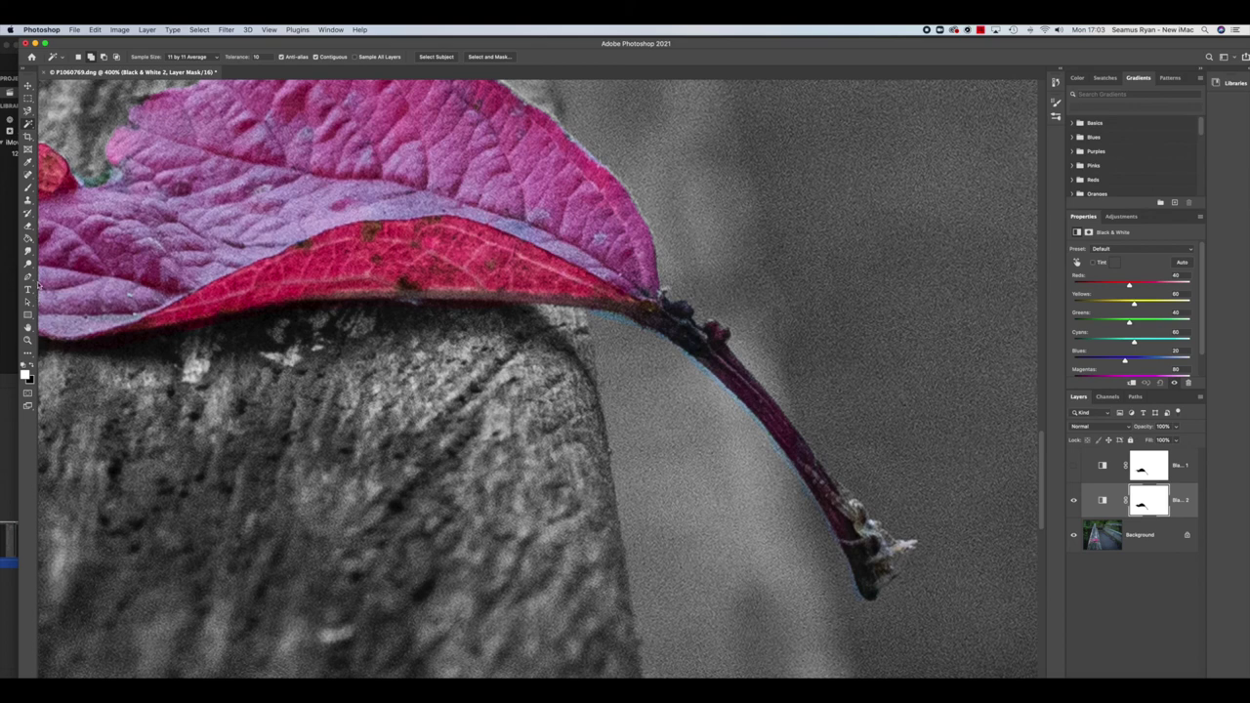
left_click(28, 214)
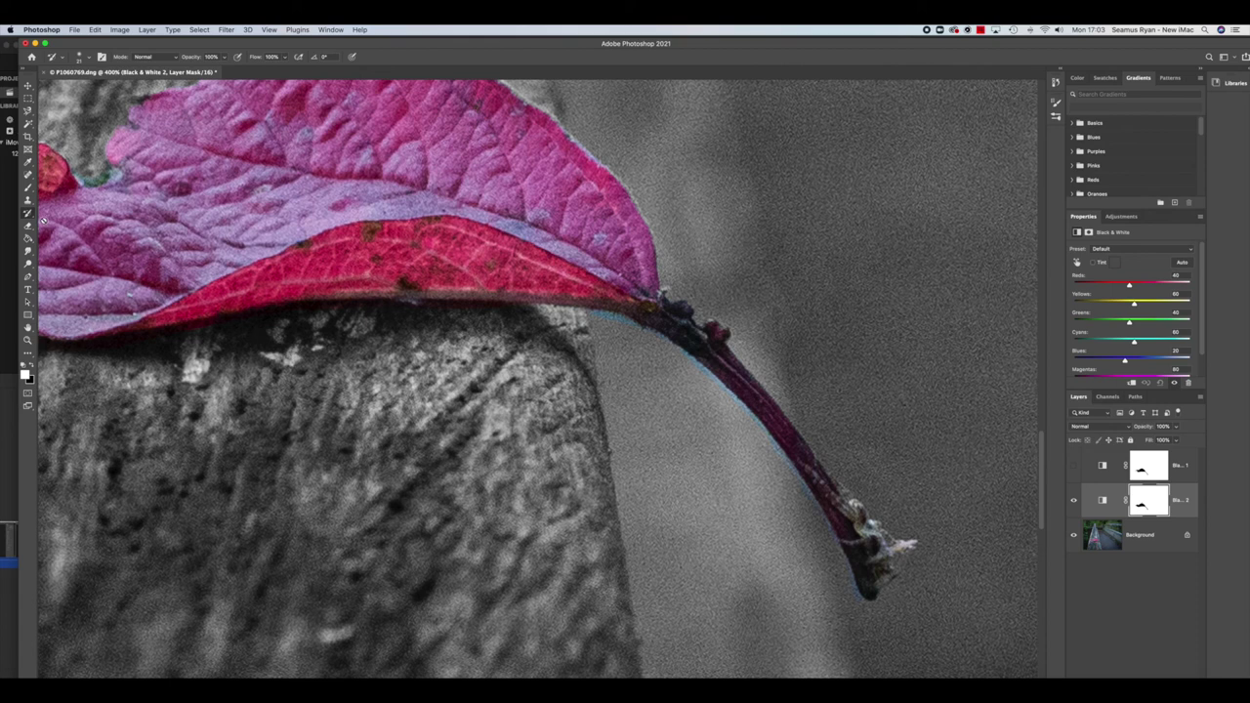
left_click(29, 186)
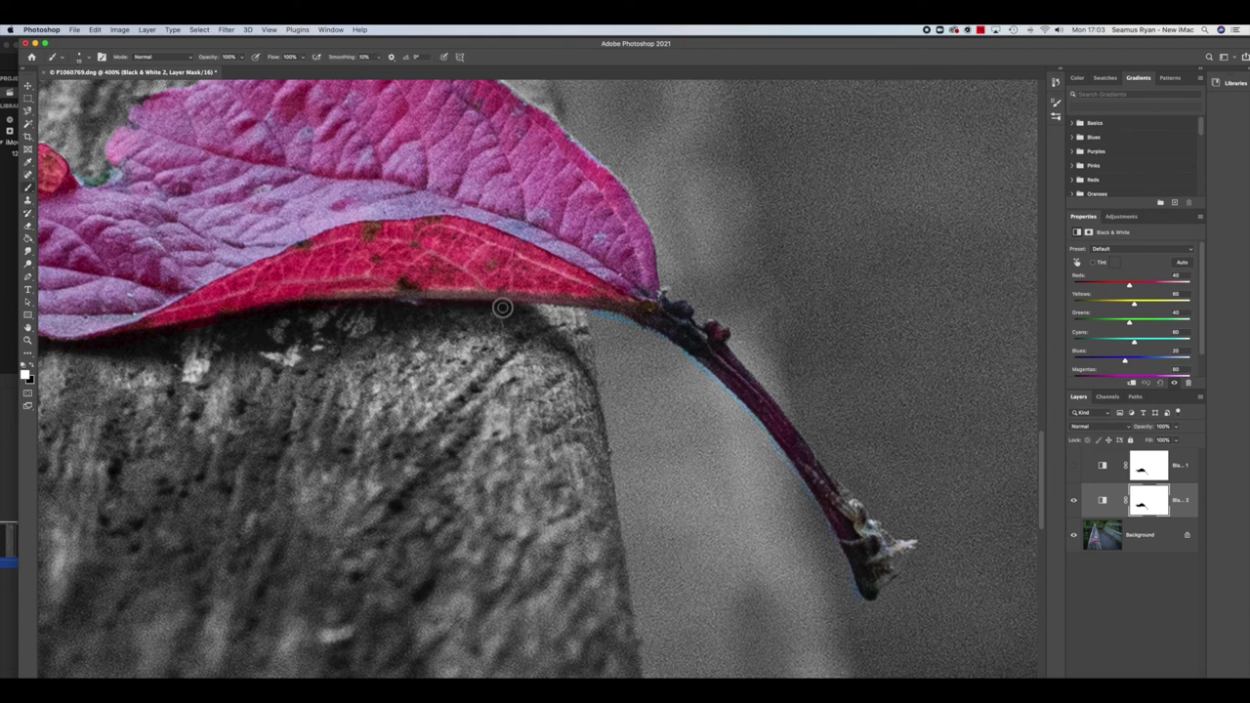
key("[")
key("[")
left_click_drag(605, 315, 691, 357)
mouse_move(786, 455)
left_mouse_down()
mouse_move(838, 527)
mouse_move(822, 518)
mouse_move(864, 601)
left_mouse_up()
key("super+minus")
key("super+minus")
key("super+minus")
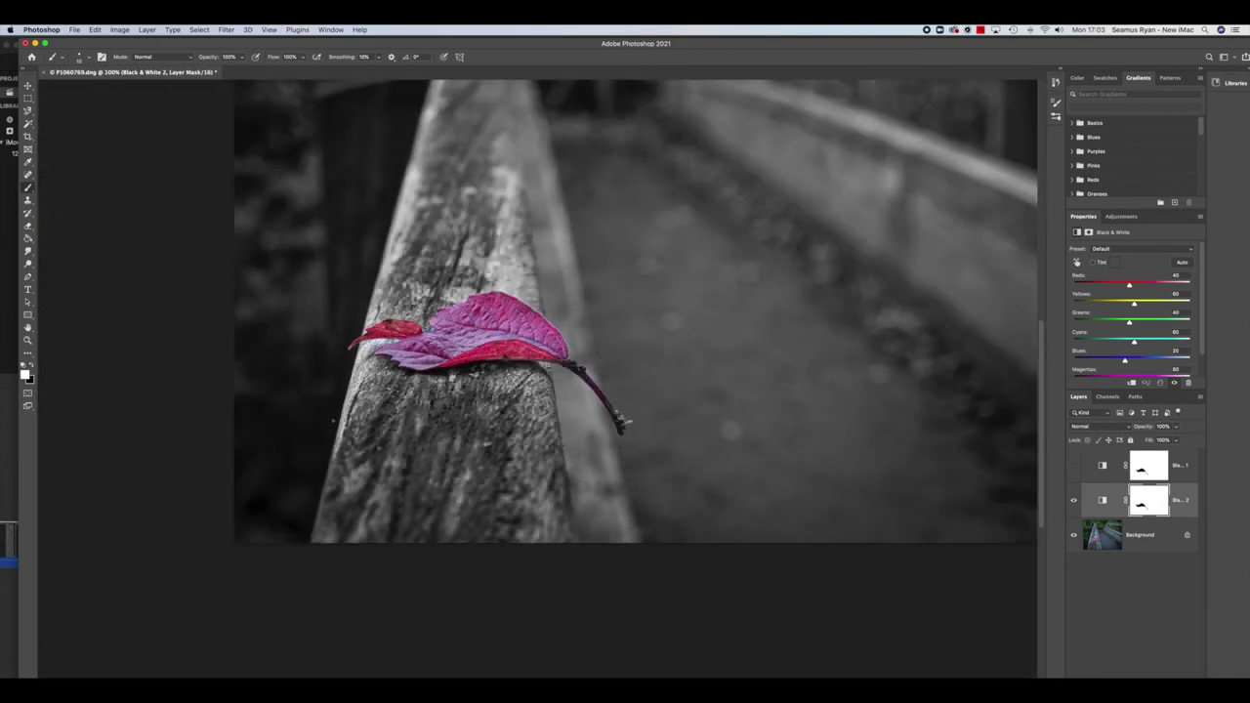
key("super+minus")
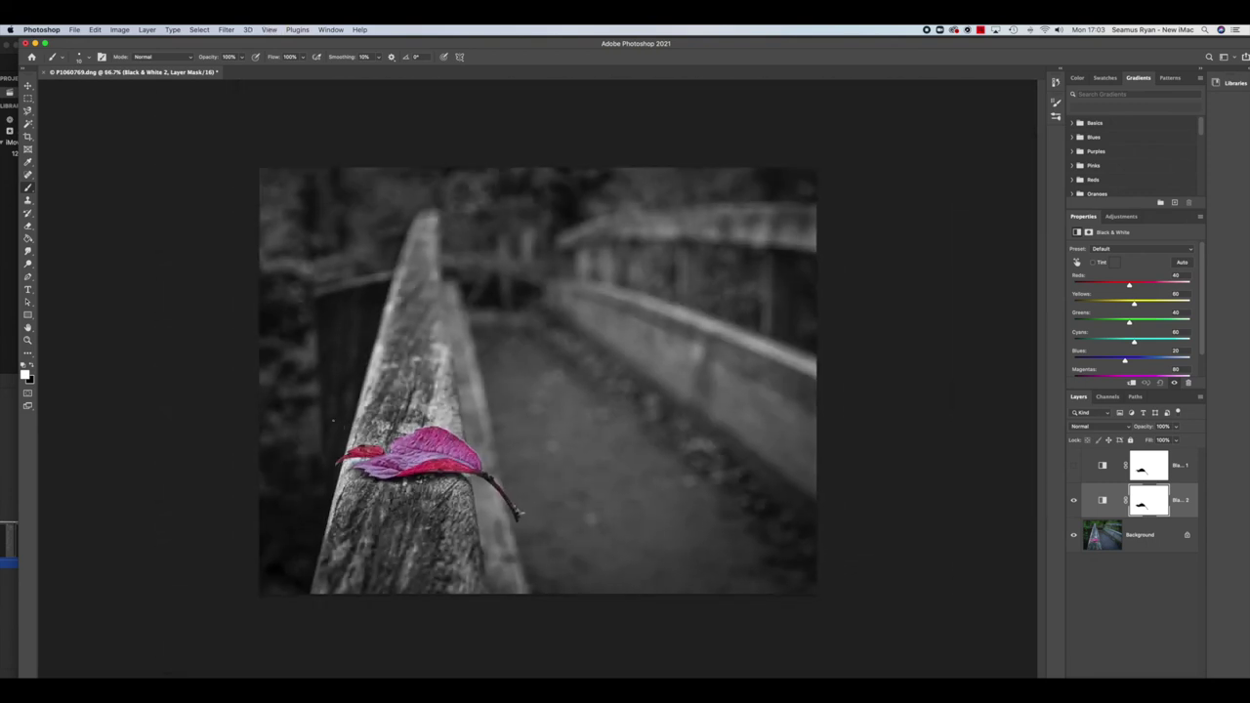